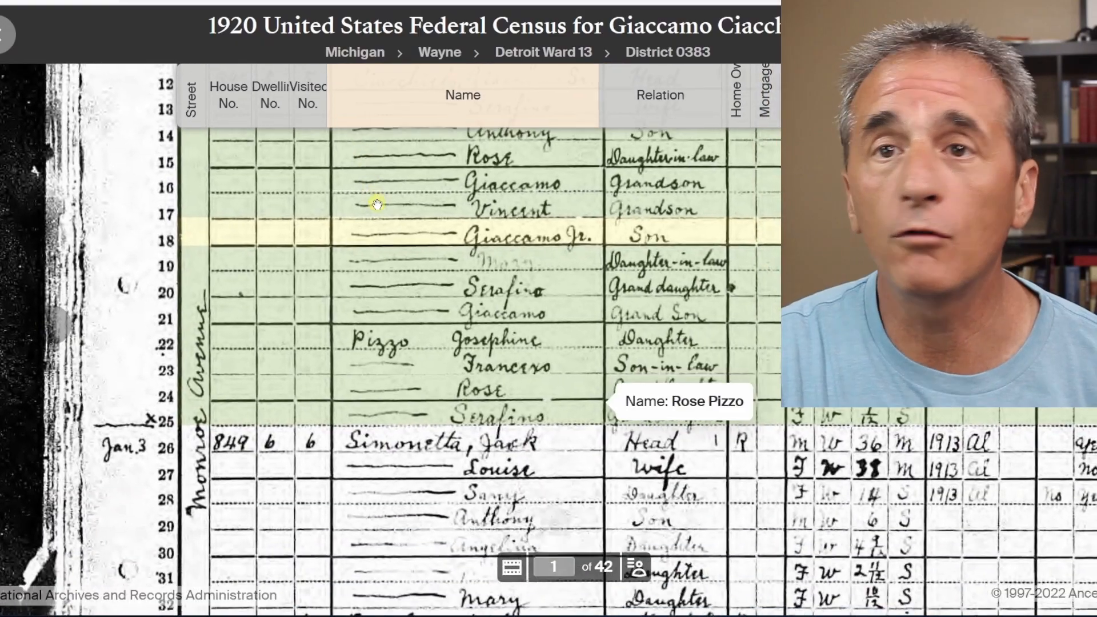
Examine the household on lines 26 to 32 of the 1920 census page
{"action": "scroll", "coordinate": [377, 204], "scroll_direction": "down", "scroll_amount": 1}
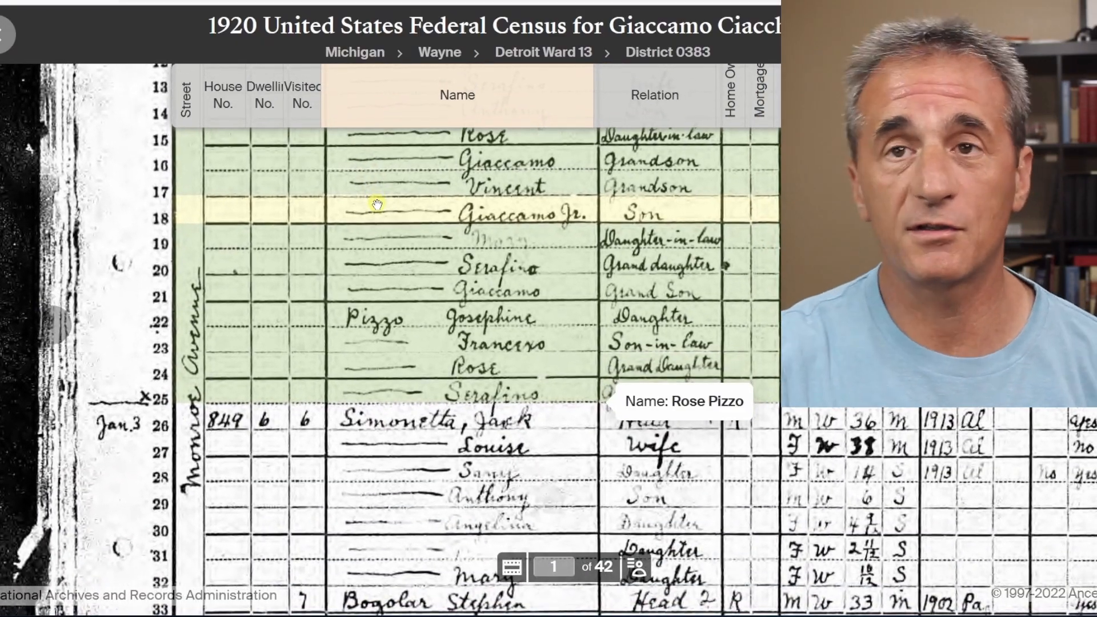
{"action": "scroll", "coordinate": [417, 343], "scroll_direction": "down", "scroll_amount": 3}
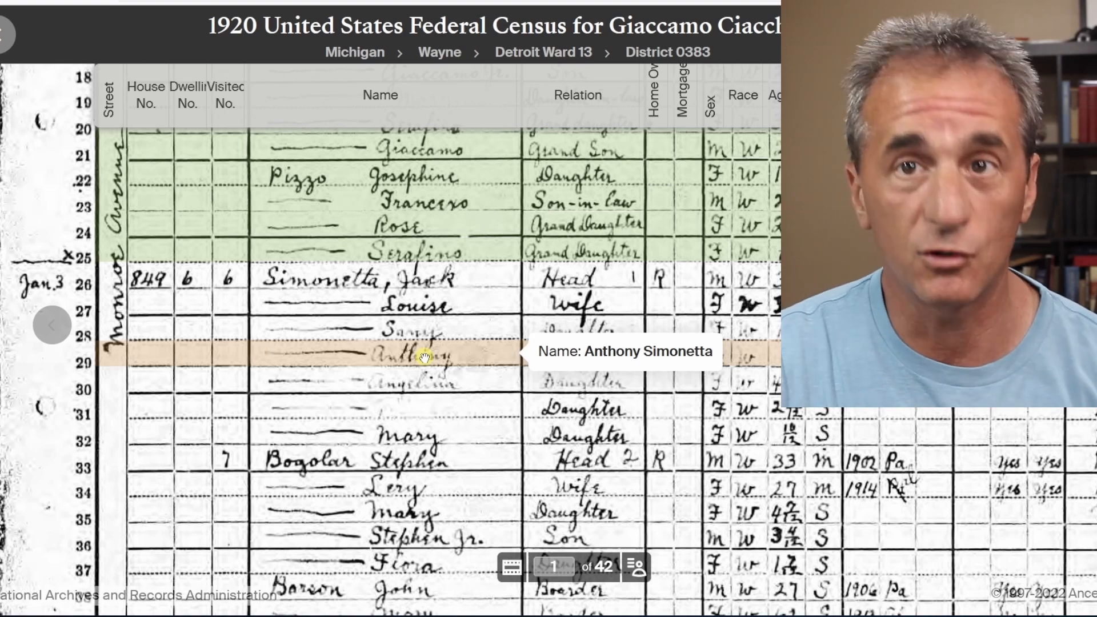
{"action": "scroll", "coordinate": [437, 346], "scroll_direction": "down", "scroll_amount": 1}
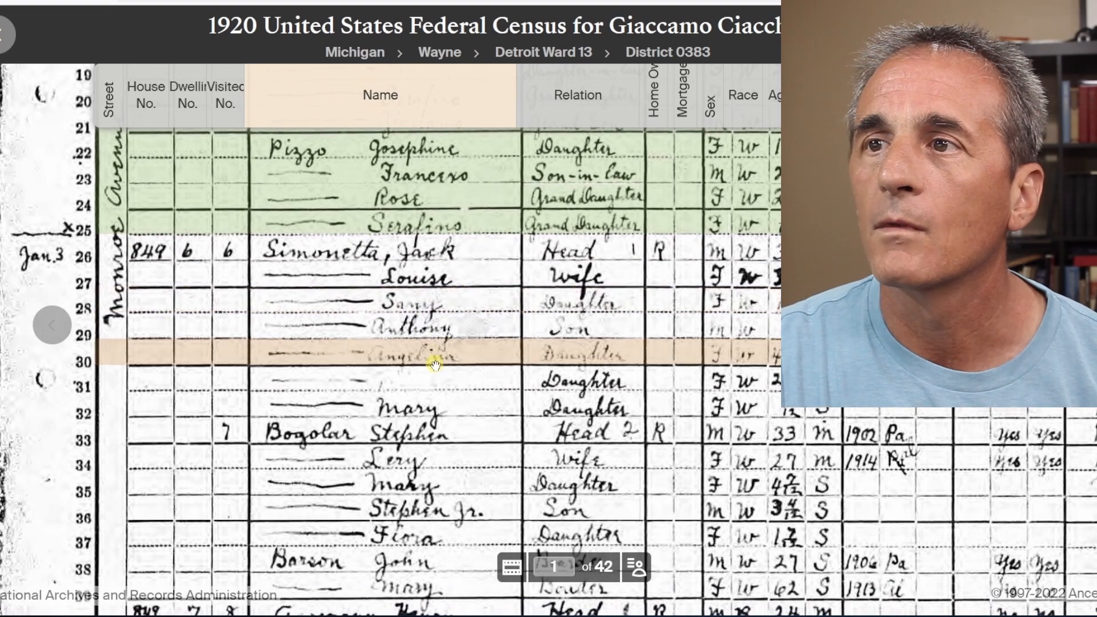
{"action": "scroll", "coordinate": [449, 332], "scroll_direction": "down", "scroll_amount": 1}
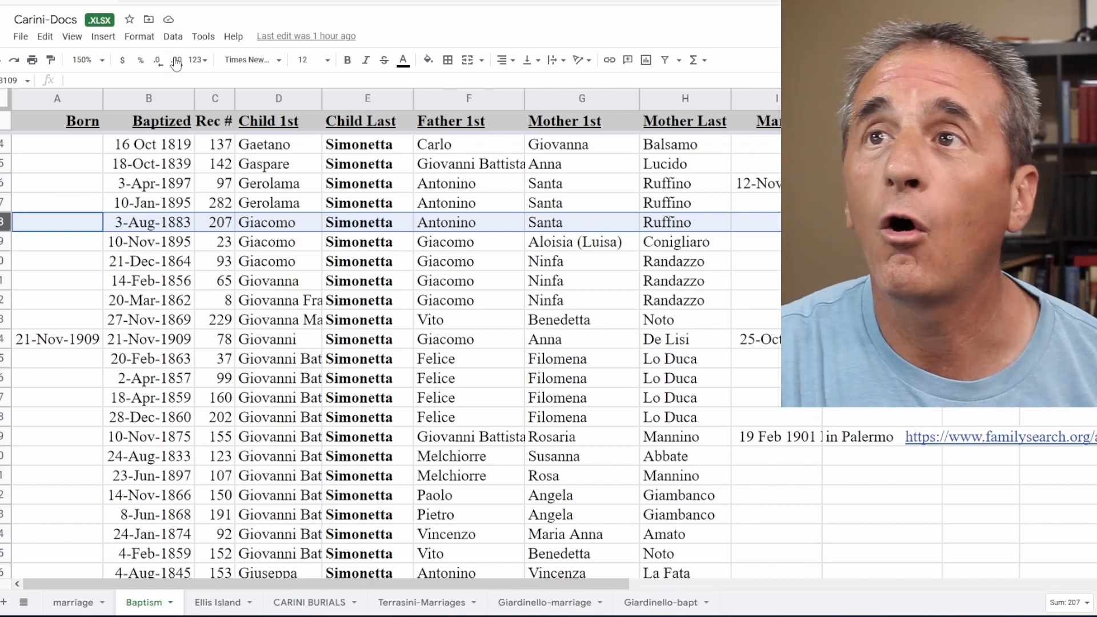
In the Carini-Docs marriage sheet, select the 1906 Feb 4 marriage on page 78 and review its groom's parents and bride
{"action": "left_click", "coordinate": [88, 601]}
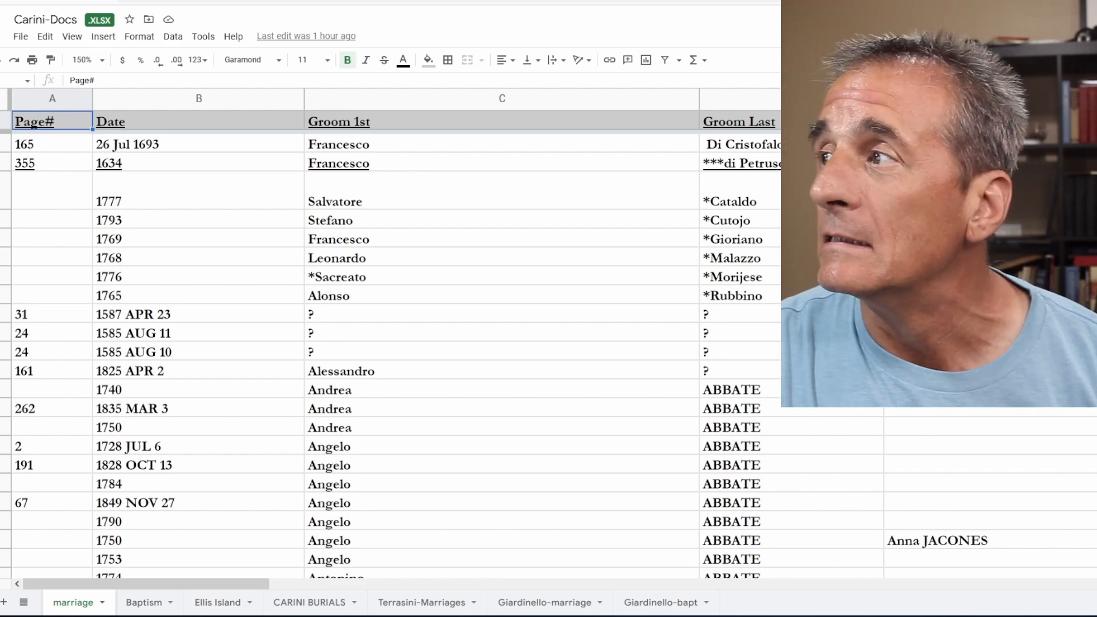
{"action": "scroll", "coordinate": [388, 343], "scroll_direction": "down", "scroll_amount": 15}
{"action": "scroll", "coordinate": [389, 342], "scroll_direction": "down", "scroll_amount": 20}
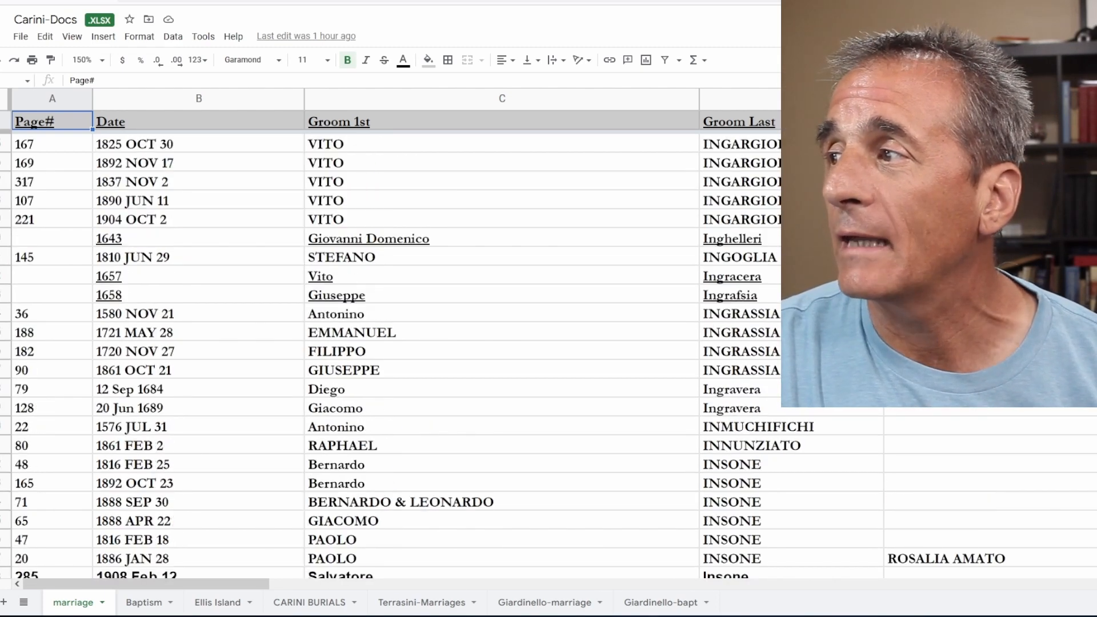
{"action": "scroll", "coordinate": [388, 342], "scroll_direction": "down", "scroll_amount": 15}
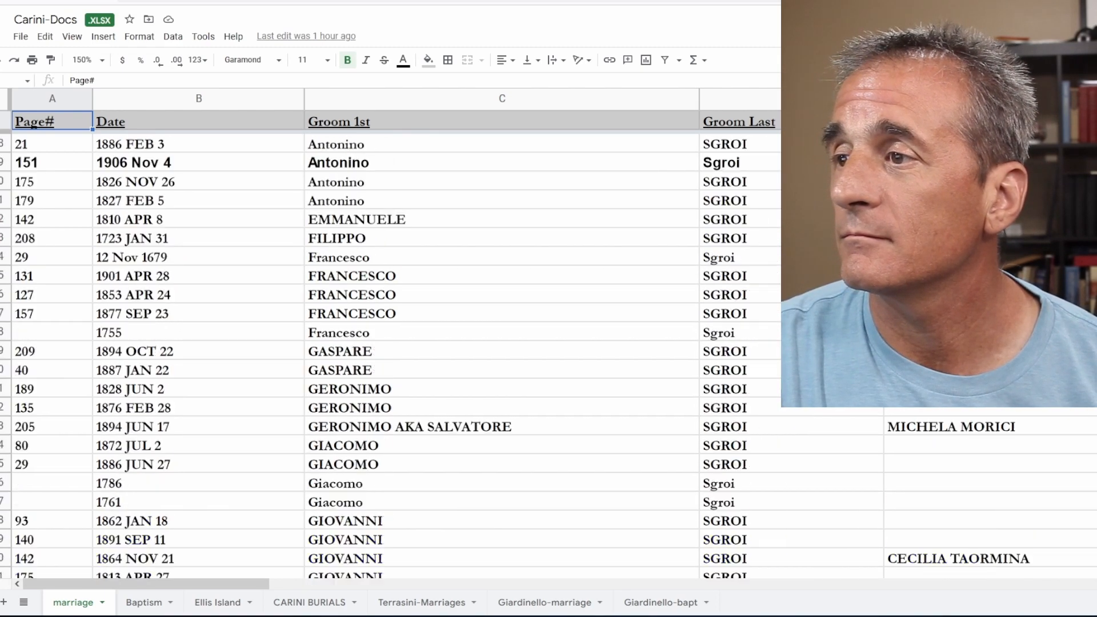
{"action": "scroll", "coordinate": [675, 350], "scroll_direction": "down", "scroll_amount": 20}
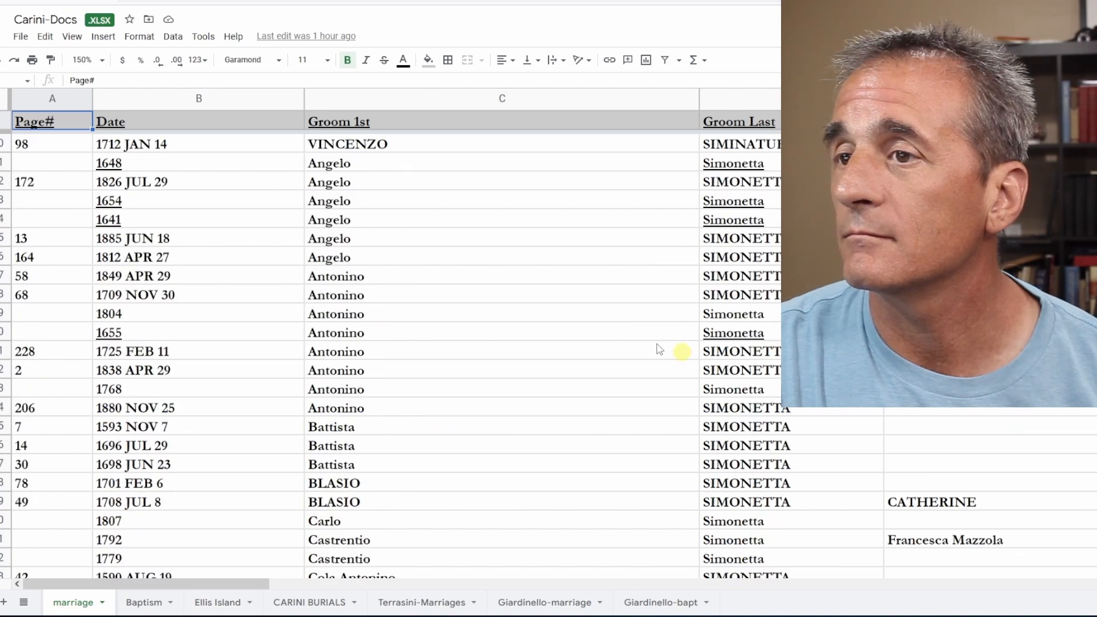
{"action": "scroll", "coordinate": [591, 313], "scroll_direction": "down", "scroll_amount": 5}
{"action": "scroll", "coordinate": [590, 313], "scroll_direction": "down", "scroll_amount": 7}
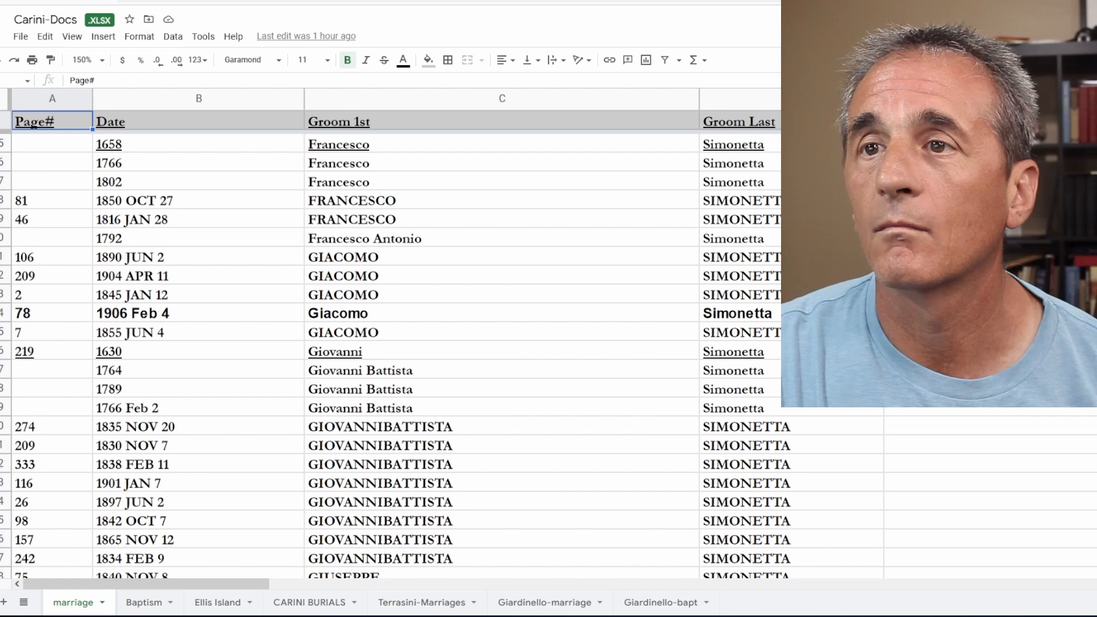
{"action": "left_click", "coordinate": [4, 313]}
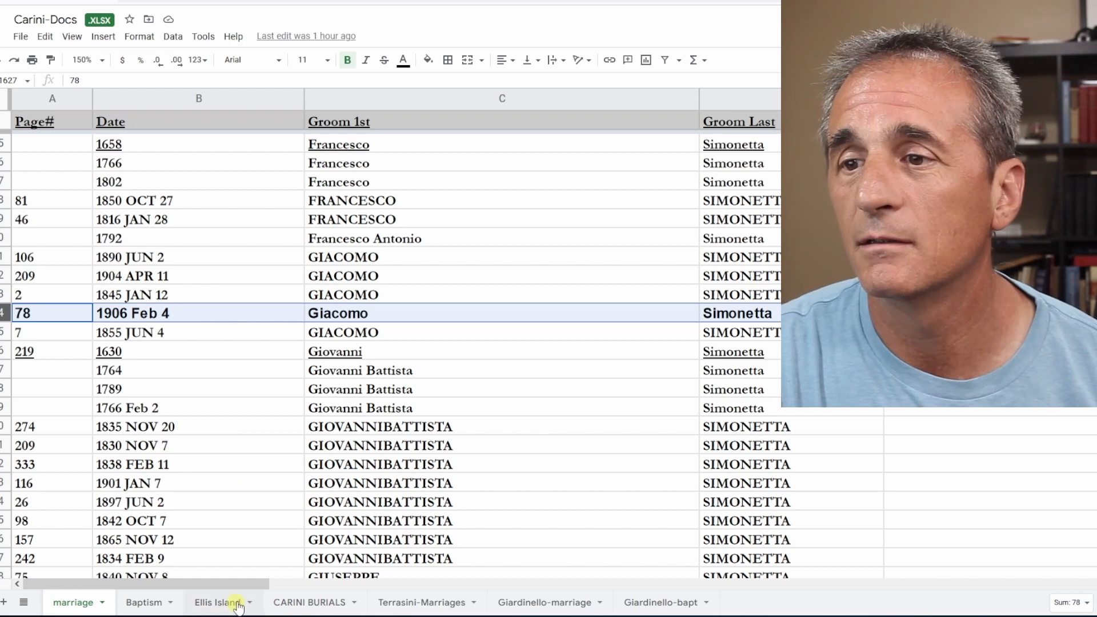
{"action": "left_click_drag", "start_coordinate": [166, 584], "coordinate": [492, 573]}
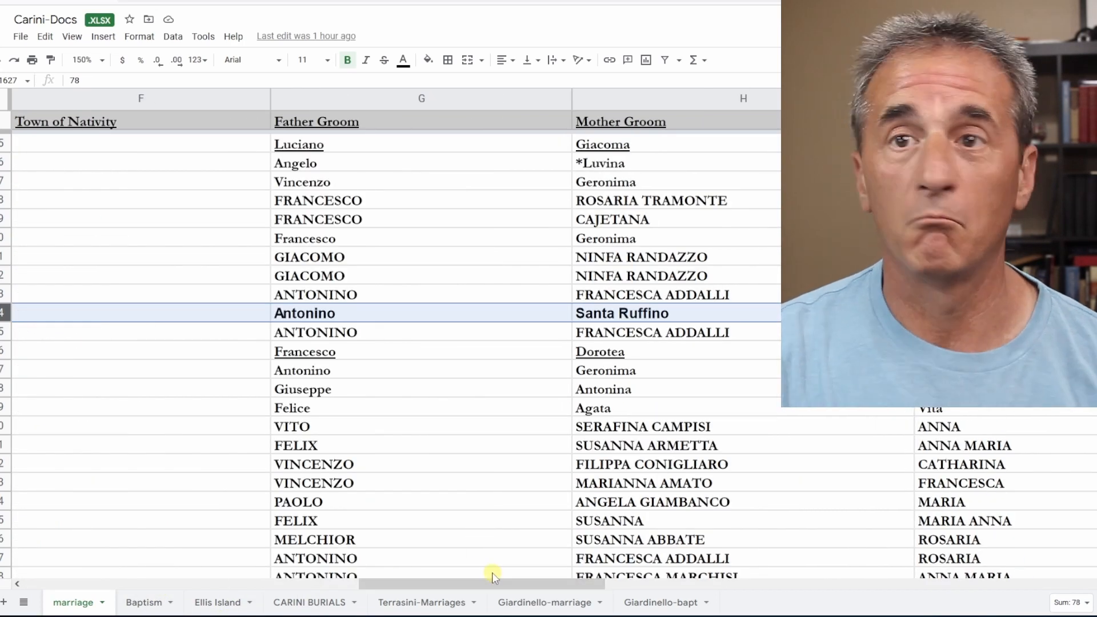
{"action": "left_click_drag", "start_coordinate": [493, 586], "coordinate": [658, 594]}
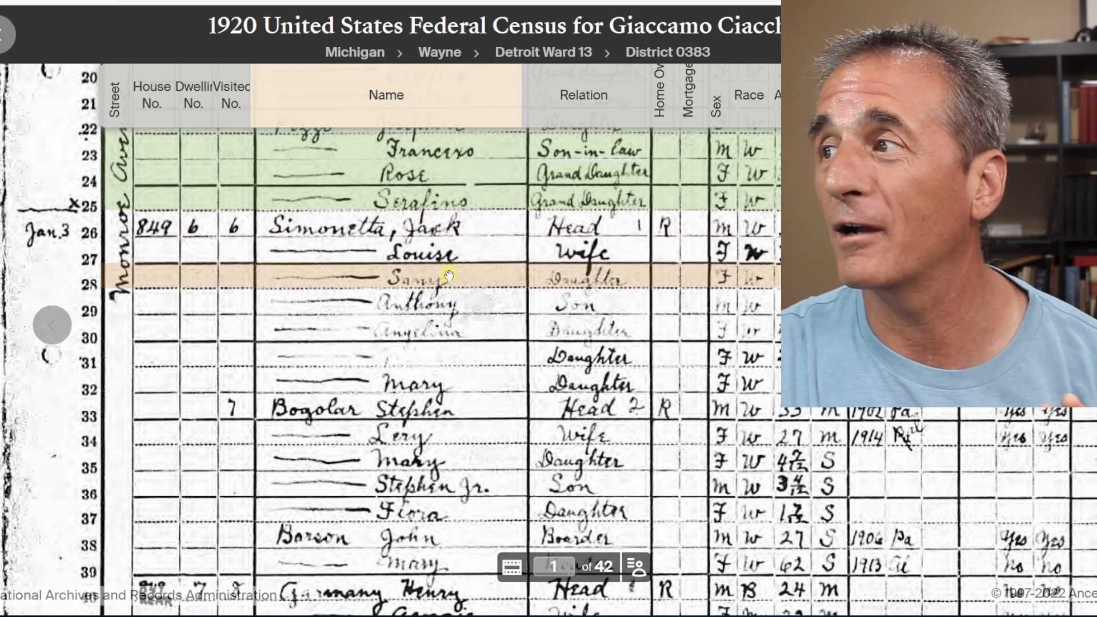
Compare the names of the children listed on census lines 28 to 30 with the neighbouring family's entries
{"action": "mouse_move", "coordinate": [449, 276]}
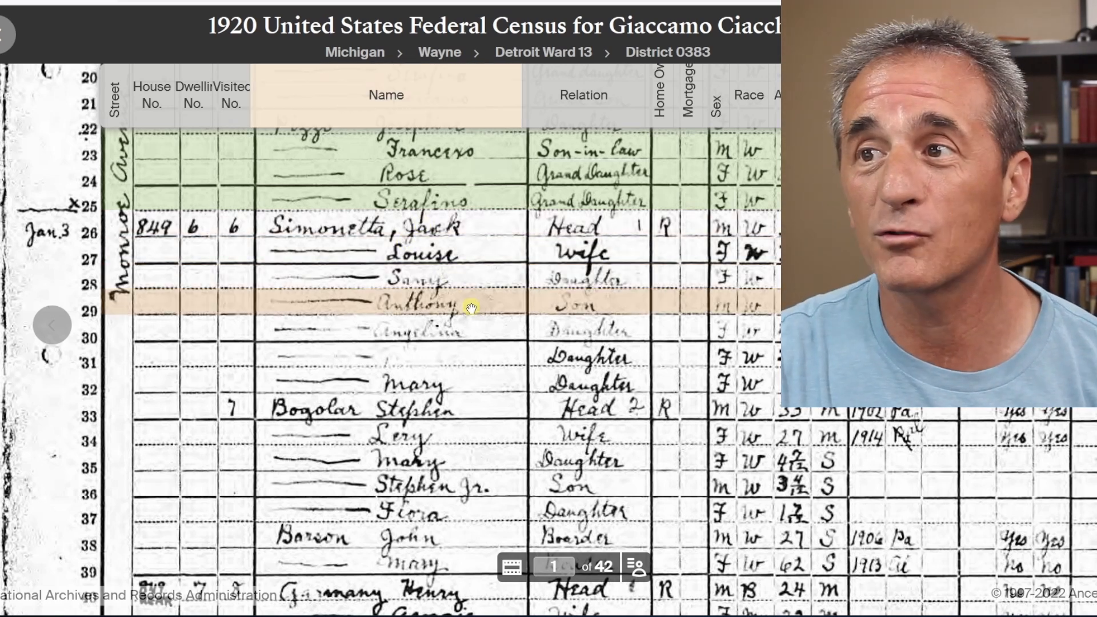
{"action": "mouse_move", "coordinate": [471, 308]}
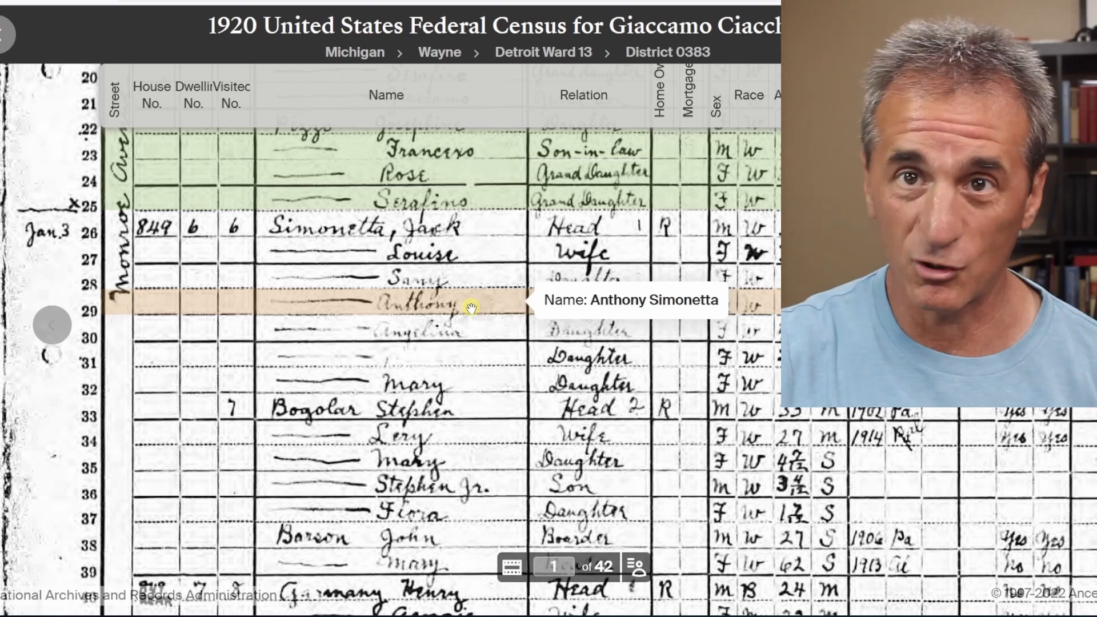
{"action": "scroll", "coordinate": [471, 309], "scroll_direction": "down", "scroll_amount": 1}
{"action": "scroll", "coordinate": [457, 245], "scroll_direction": "up", "scroll_amount": 5}
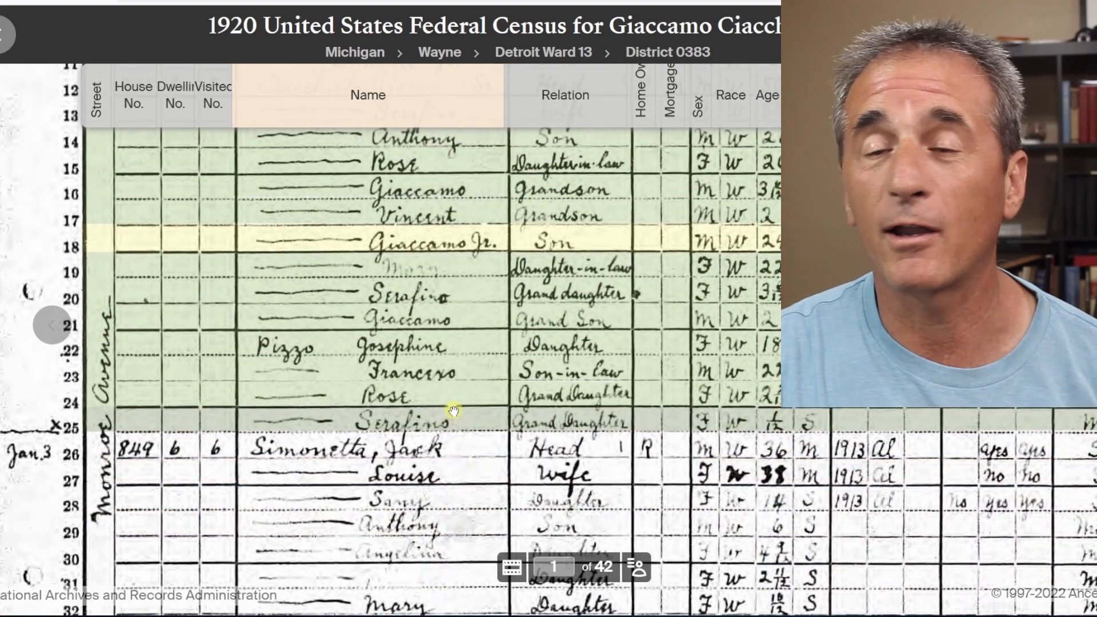
{"action": "scroll", "coordinate": [453, 411], "scroll_direction": "down", "scroll_amount": 5}
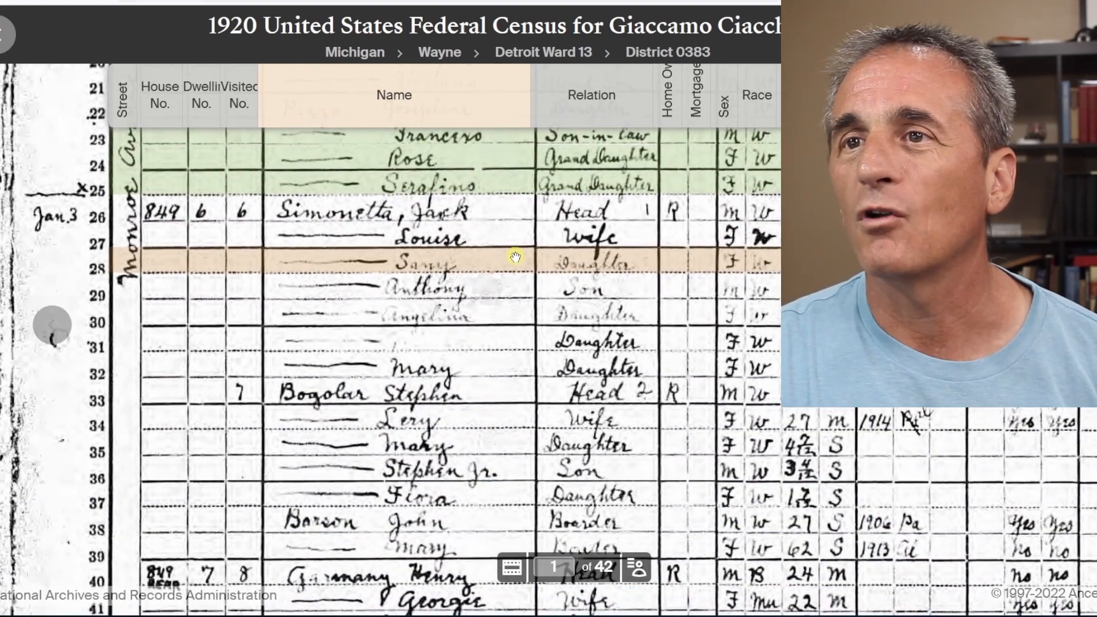
{"action": "mouse_move", "coordinate": [515, 256]}
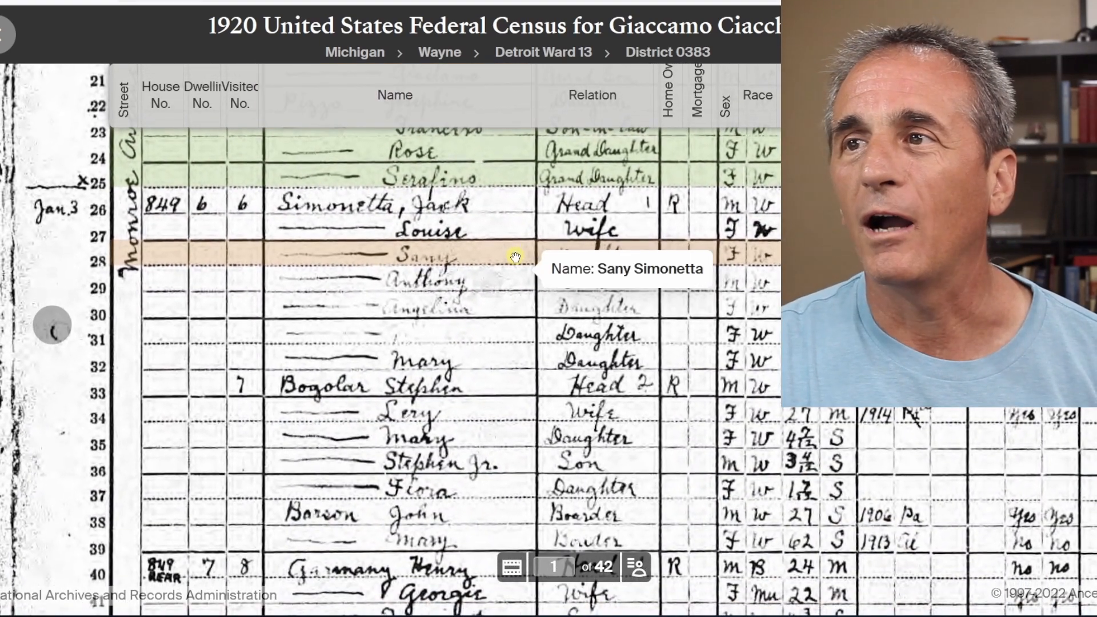
{"action": "mouse_move", "coordinate": [505, 279]}
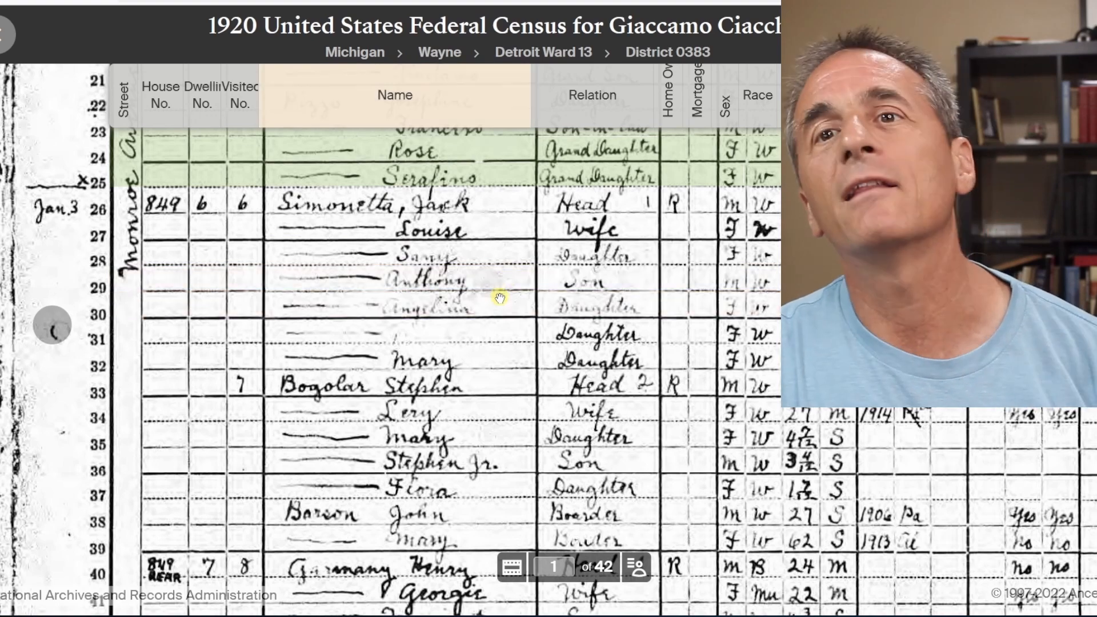
{"action": "left_click_drag", "start_coordinate": [483, 304], "coordinate": [440, 322]}
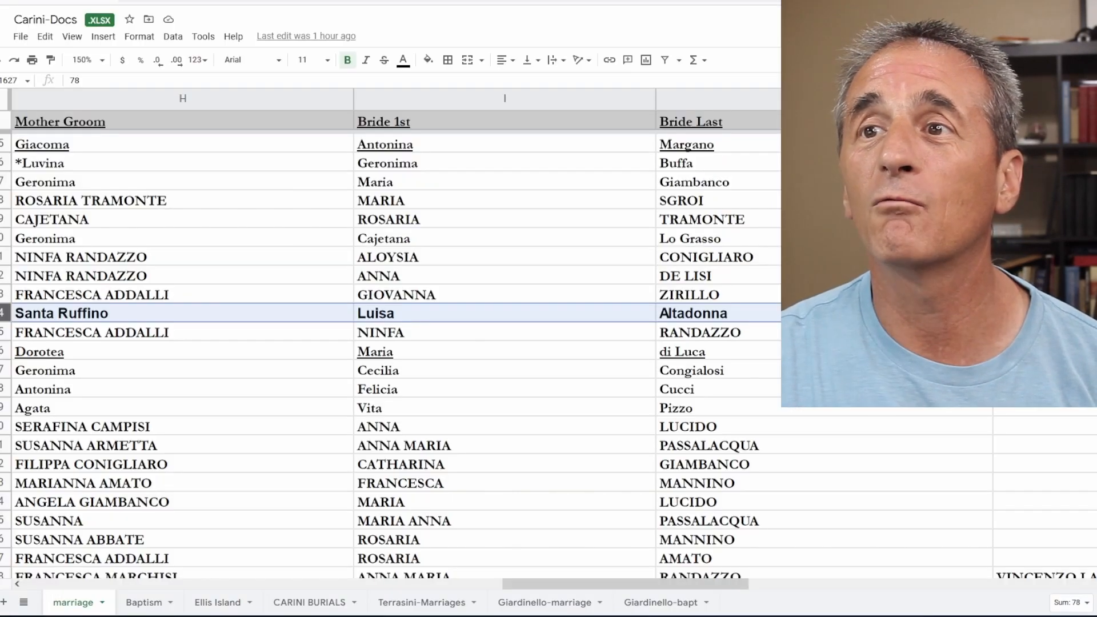
Recheck the groom's parents in the selected marriage record and bring the groom's mother into view in the Ancestry family tree
{"action": "left_click_drag", "start_coordinate": [600, 580], "coordinate": [481, 574]}
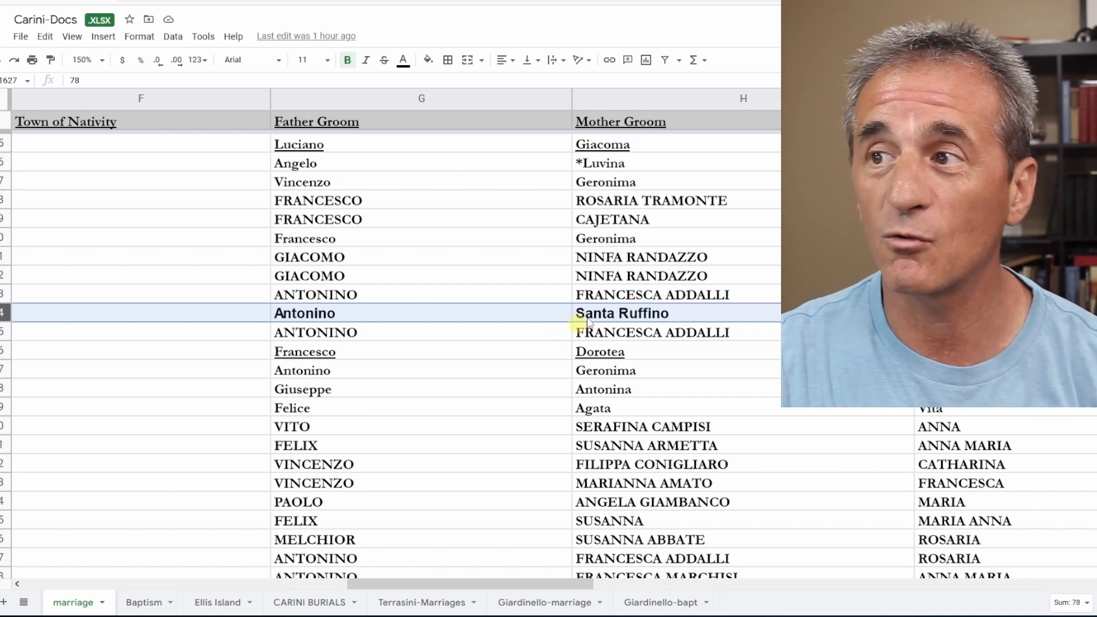
{"action": "left_click_drag", "start_coordinate": [559, 585], "coordinate": [583, 587]}
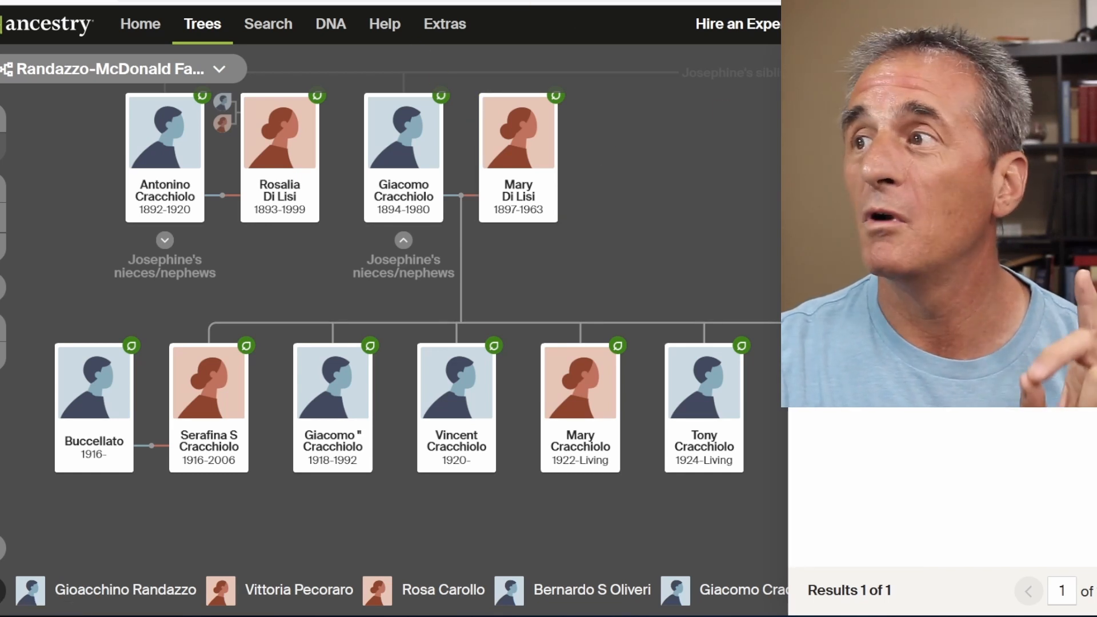
{"action": "left_click", "coordinate": [857, 240]}
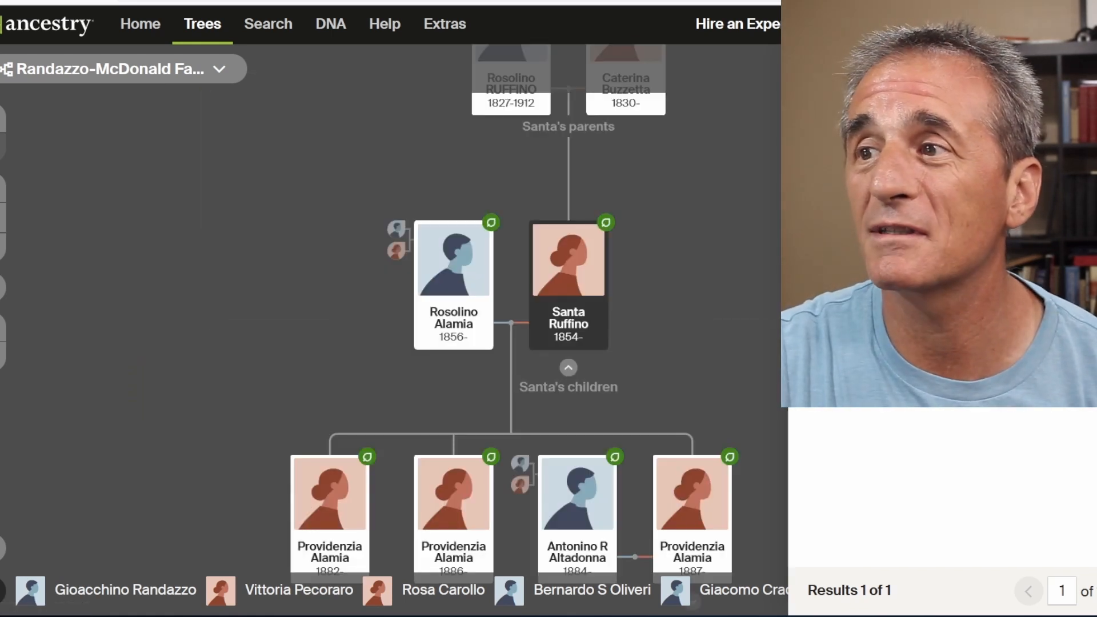
{"action": "left_click", "coordinate": [1080, 69]}
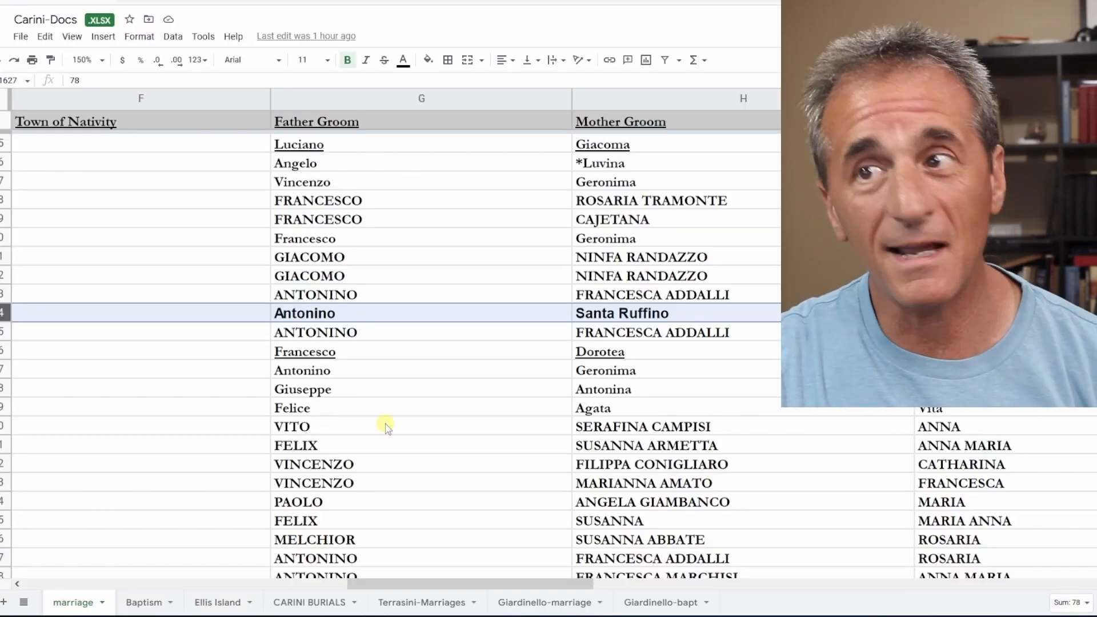
Check the bride's father in the 1906 Feb 4 marriage record and switch to the Ancestry family tree
{"action": "left_click_drag", "start_coordinate": [490, 584], "coordinate": [936, 601]}
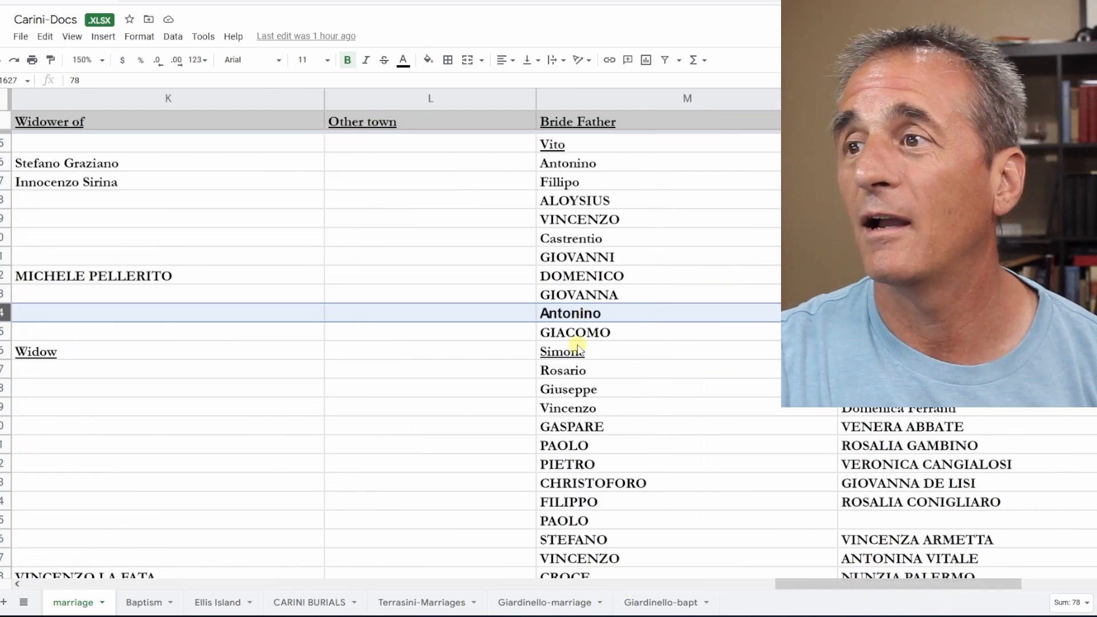
{"action": "left_click", "coordinate": [175, 3]}
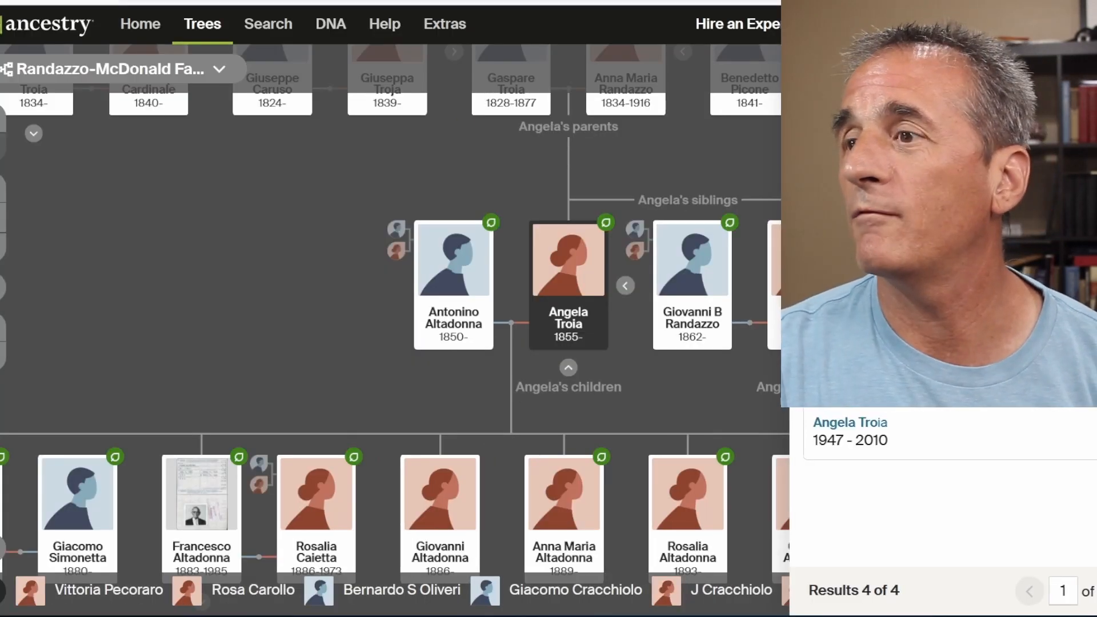
View the birth and death details of the bride's brother whose tree card has a document photo, and close them
{"action": "left_click_drag", "start_coordinate": [372, 340], "coordinate": [413, 232]}
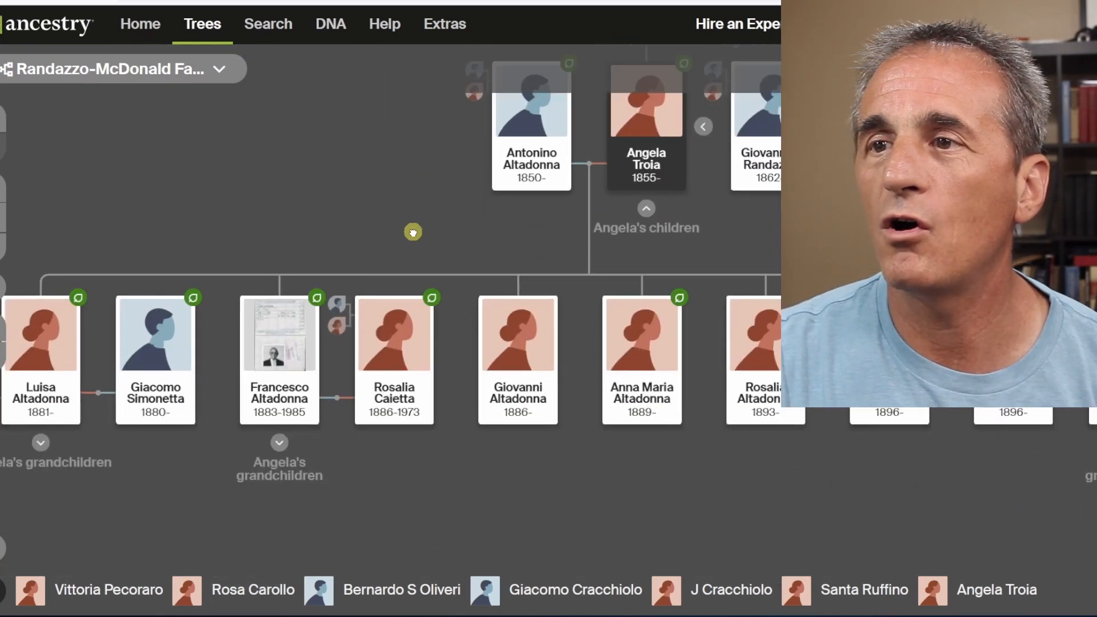
{"action": "left_click", "coordinate": [287, 377]}
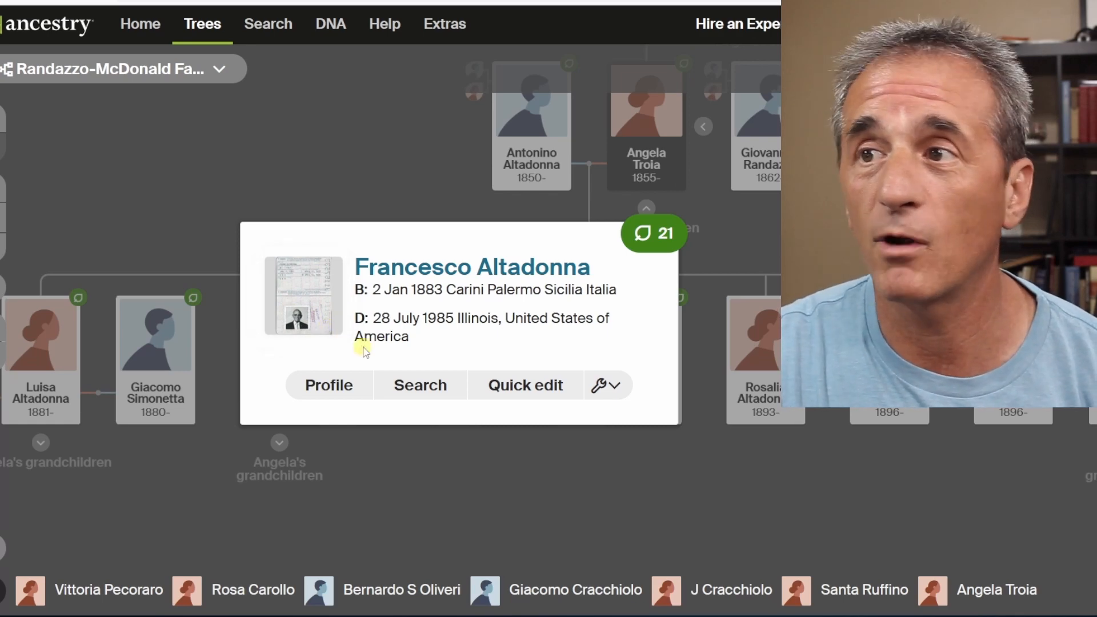
{"action": "left_click", "coordinate": [406, 194]}
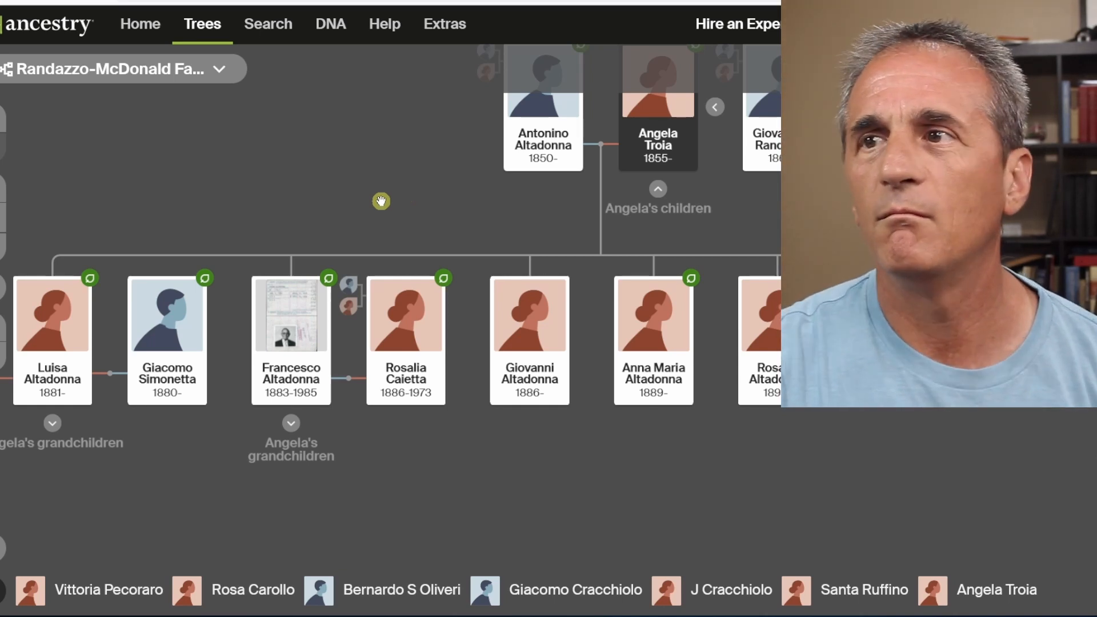
Expand the bride's children in the tree and view her other husband's birth details
{"action": "left_click_drag", "start_coordinate": [347, 181], "coordinate": [441, 167]}
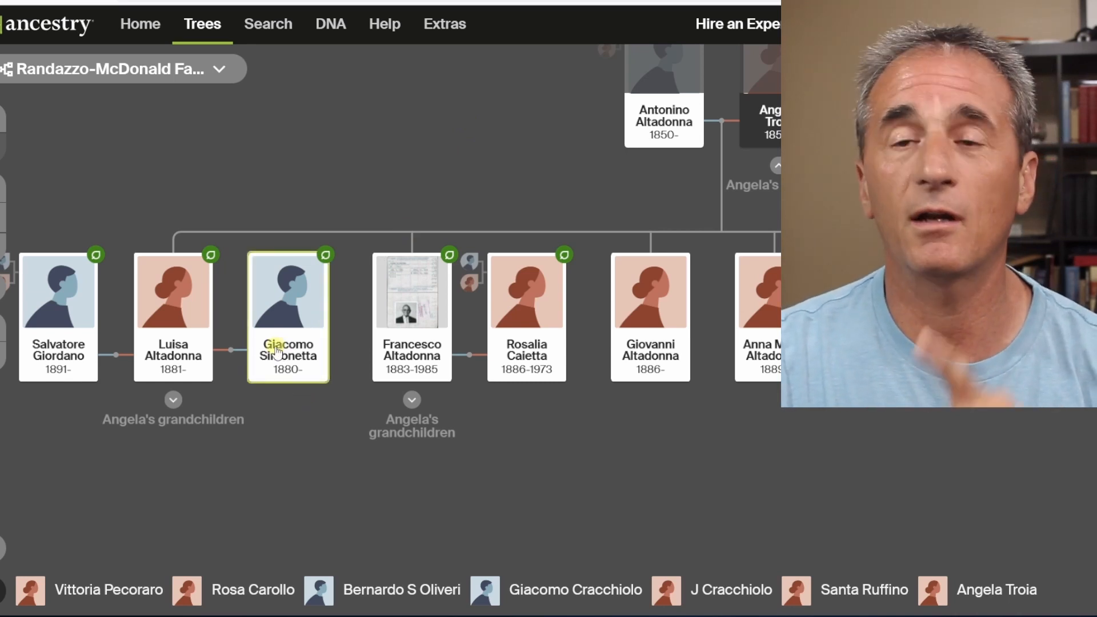
{"action": "left_click", "coordinate": [174, 400]}
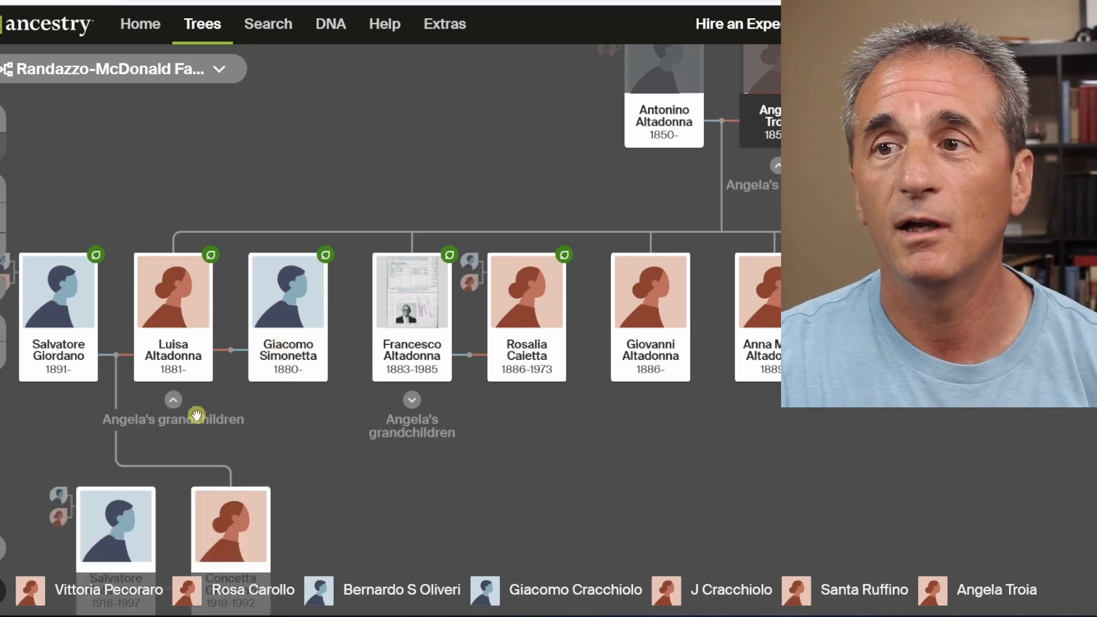
{"action": "left_click_drag", "start_coordinate": [288, 460], "coordinate": [300, 342]}
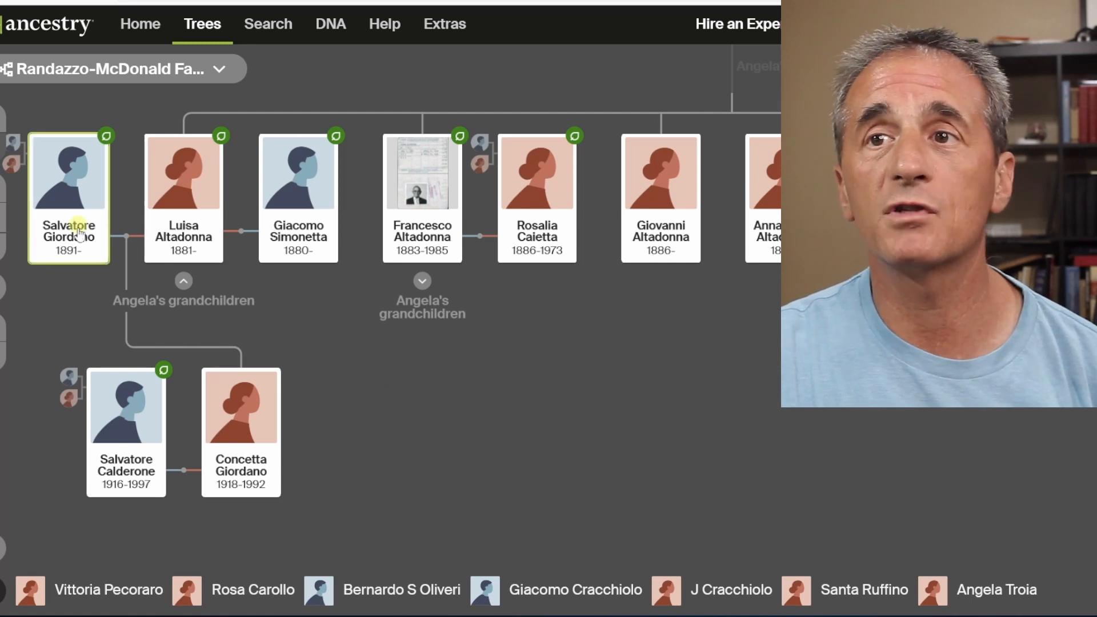
{"action": "left_click_drag", "start_coordinate": [53, 305], "coordinate": [83, 320]}
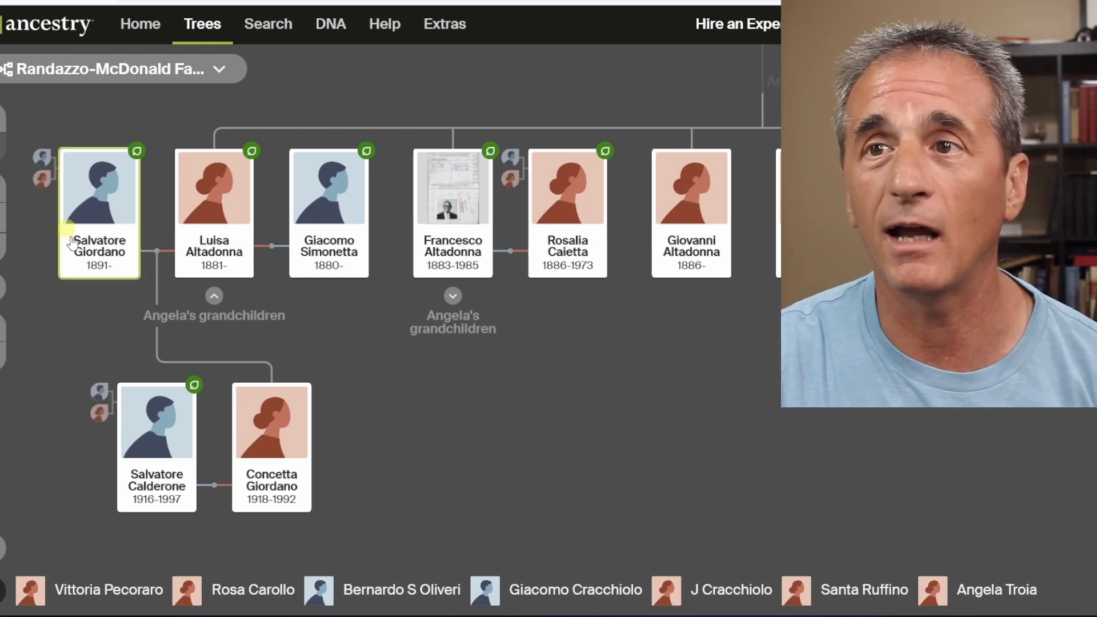
{"action": "left_click", "coordinate": [104, 252]}
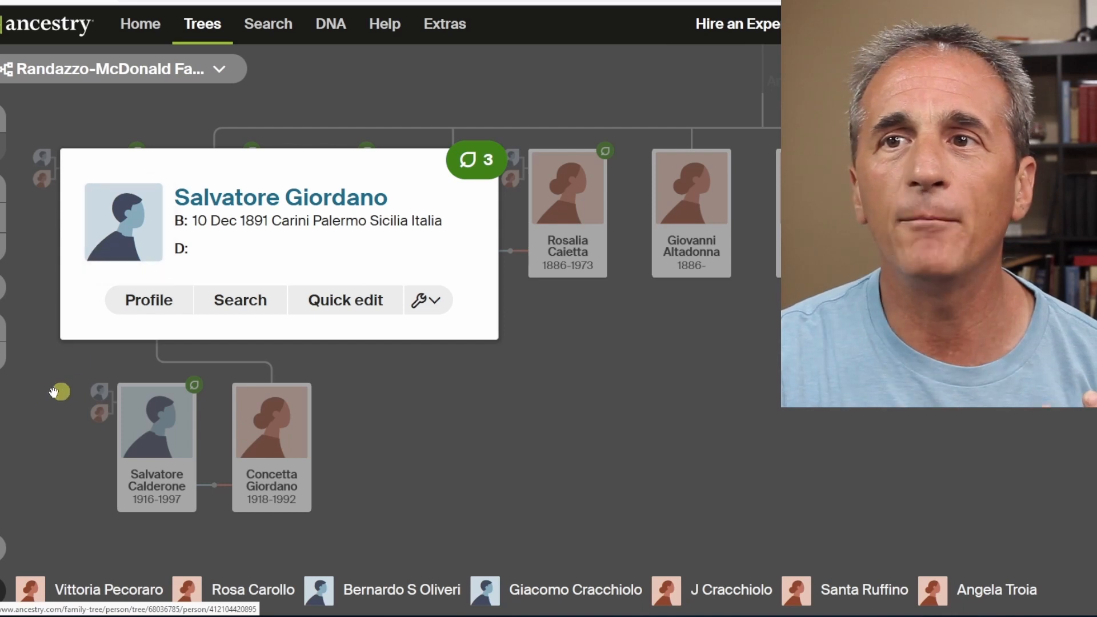
{"action": "left_click", "coordinate": [36, 394]}
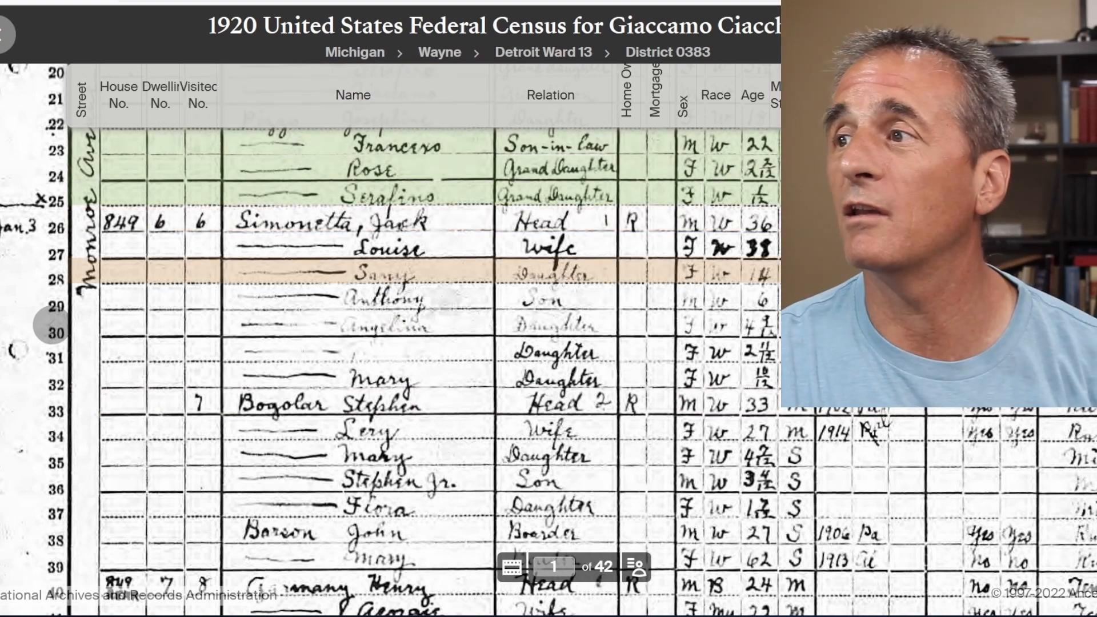
Examine the ages and immigration years of the household on lines 26 to 32 of the 1920 census
{"action": "scroll", "coordinate": [446, 297], "scroll_direction": "up", "scroll_amount": 3}
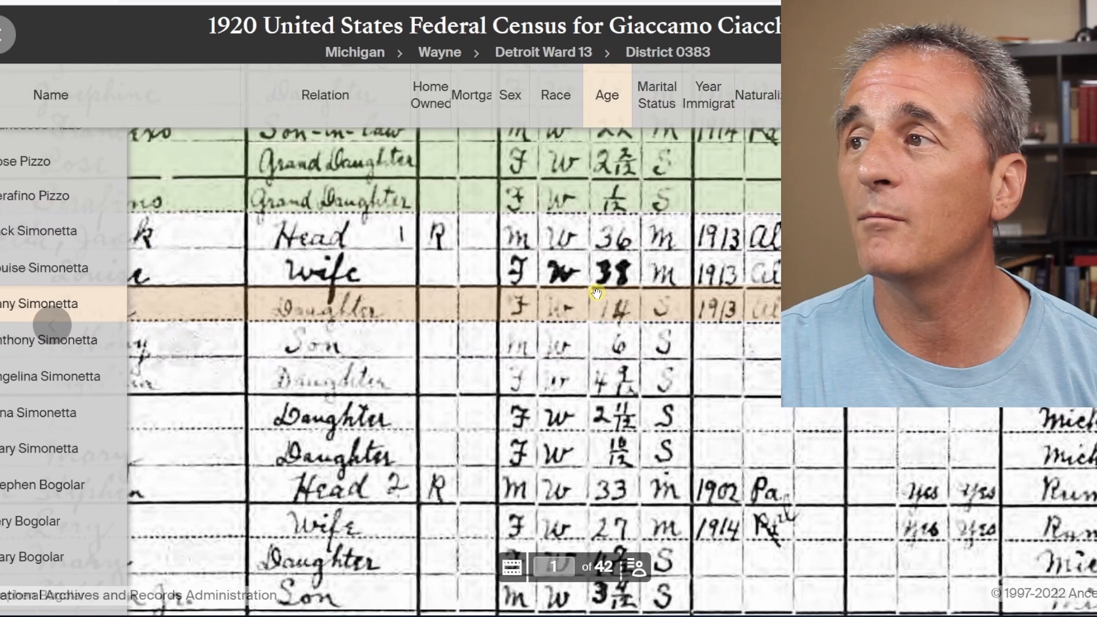
Return from the census to the family tree and open the hints of the bride's other husband, examining the Find a Grave entry
{"action": "left_click_drag", "start_coordinate": [596, 293], "coordinate": [653, 301]}
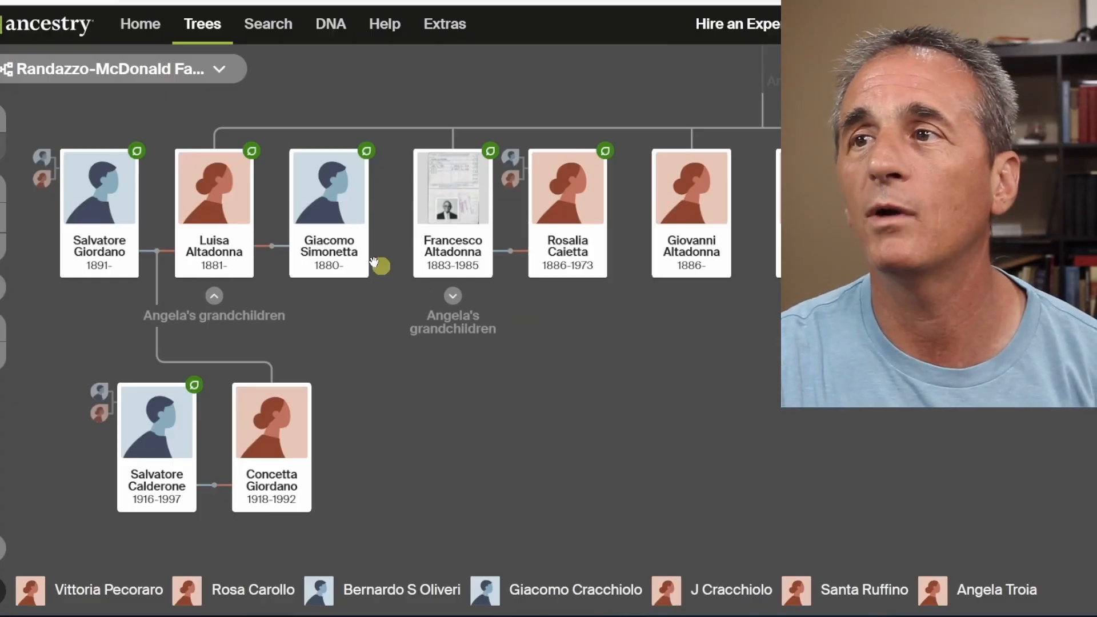
{"action": "left_click", "coordinate": [345, 219]}
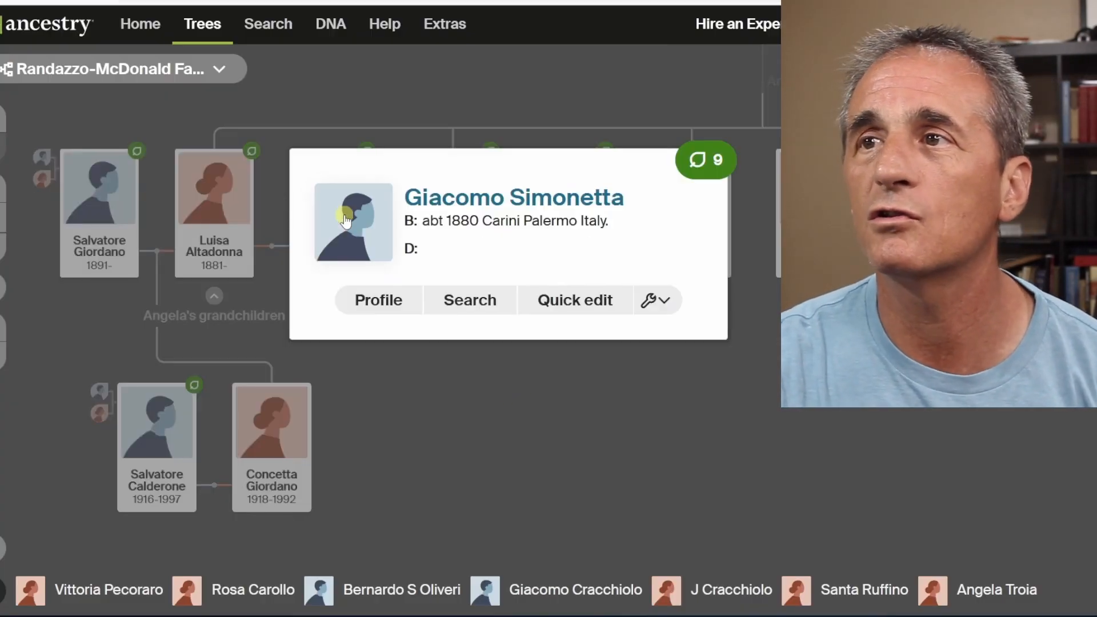
{"action": "left_click", "coordinate": [707, 164]}
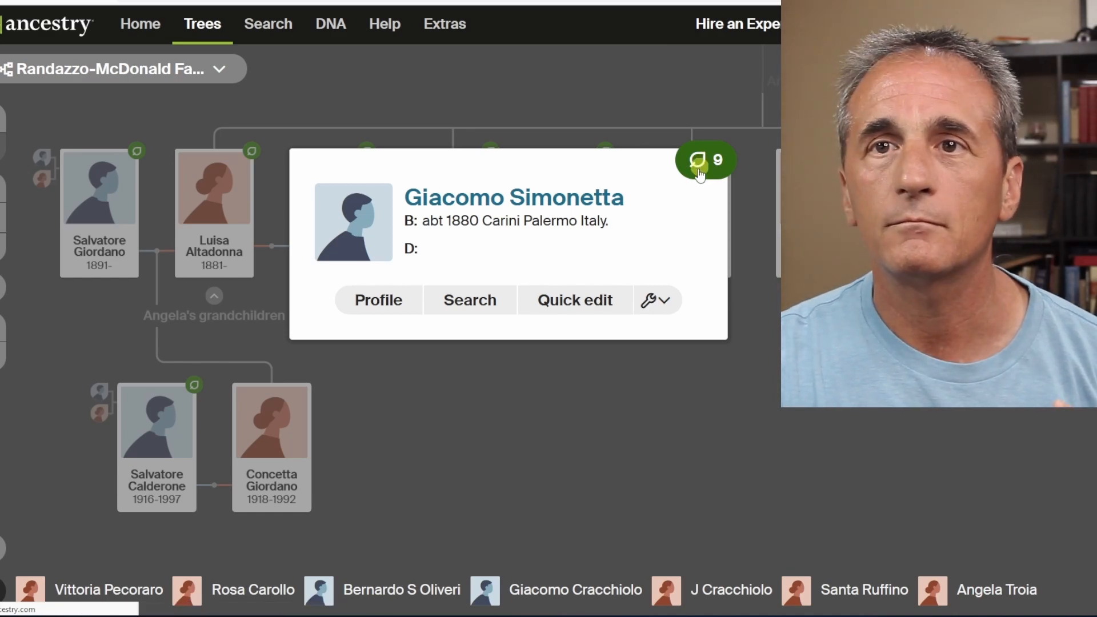
{"action": "scroll", "coordinate": [729, 287], "scroll_direction": "down", "scroll_amount": 7}
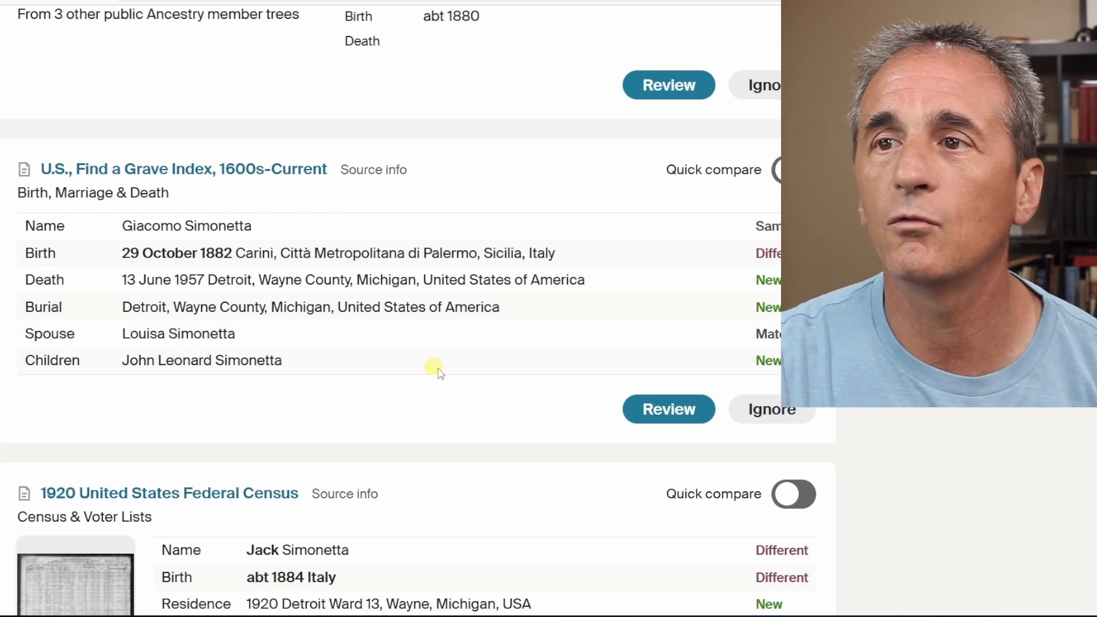
{"action": "scroll", "coordinate": [451, 388], "scroll_direction": "up", "scroll_amount": 2}
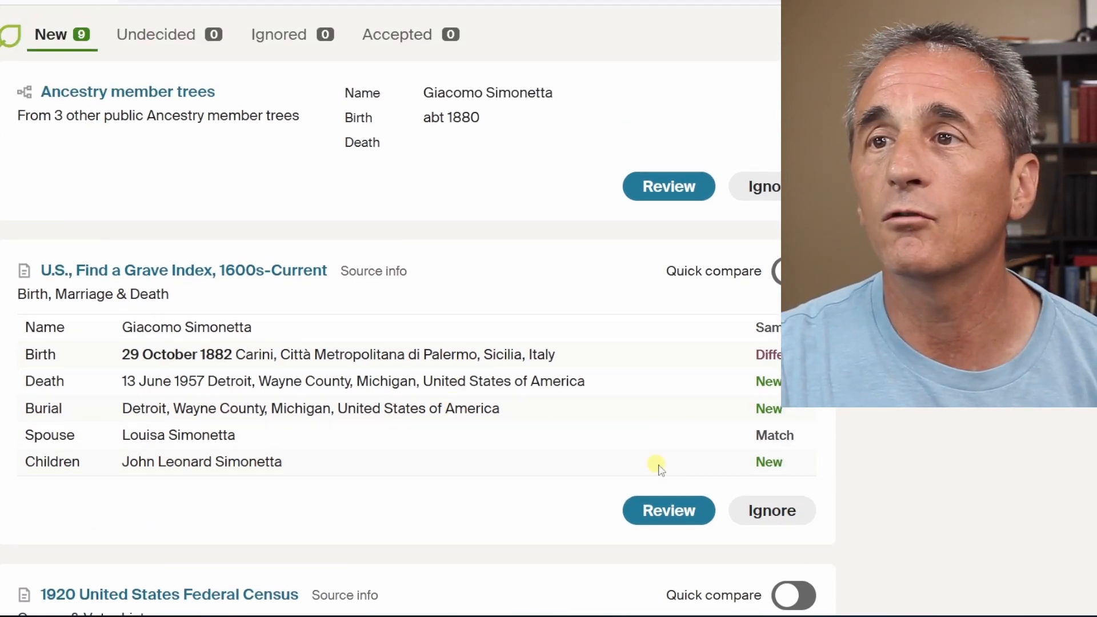
Review the Find a Grave Index hint against the husband's profile and switch to the baptism sheet in Carini-Docs
{"action": "left_click", "coordinate": [668, 509]}
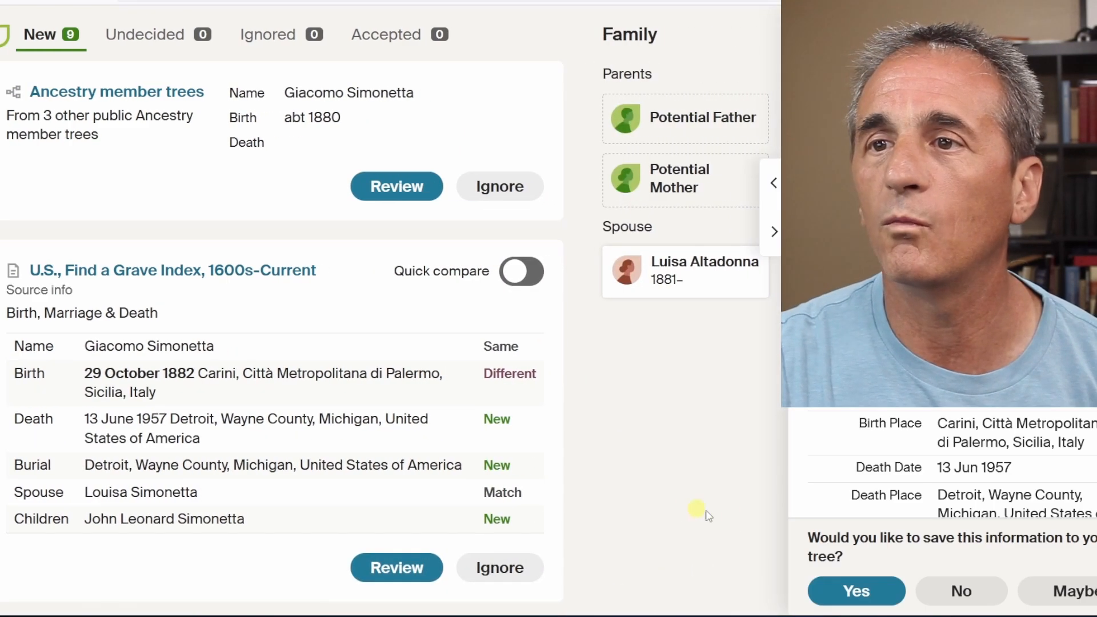
{"action": "scroll", "coordinate": [673, 448], "scroll_direction": "up", "scroll_amount": 5}
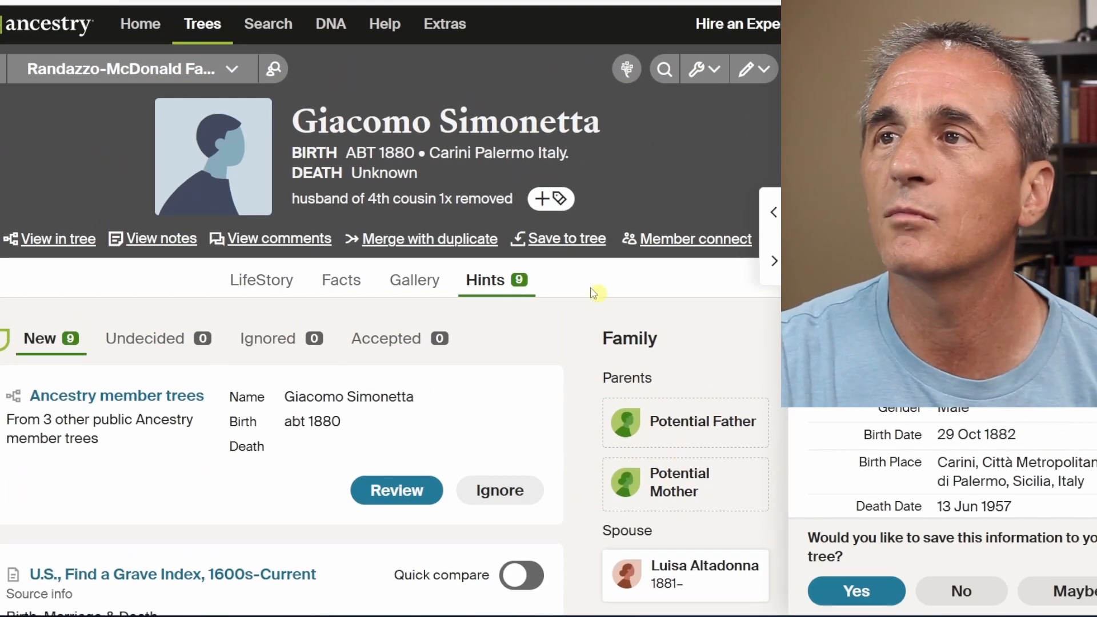
{"action": "scroll", "coordinate": [542, 317], "scroll_direction": "down", "scroll_amount": 5}
{"action": "scroll", "coordinate": [541, 320], "scroll_direction": "down", "scroll_amount": 3}
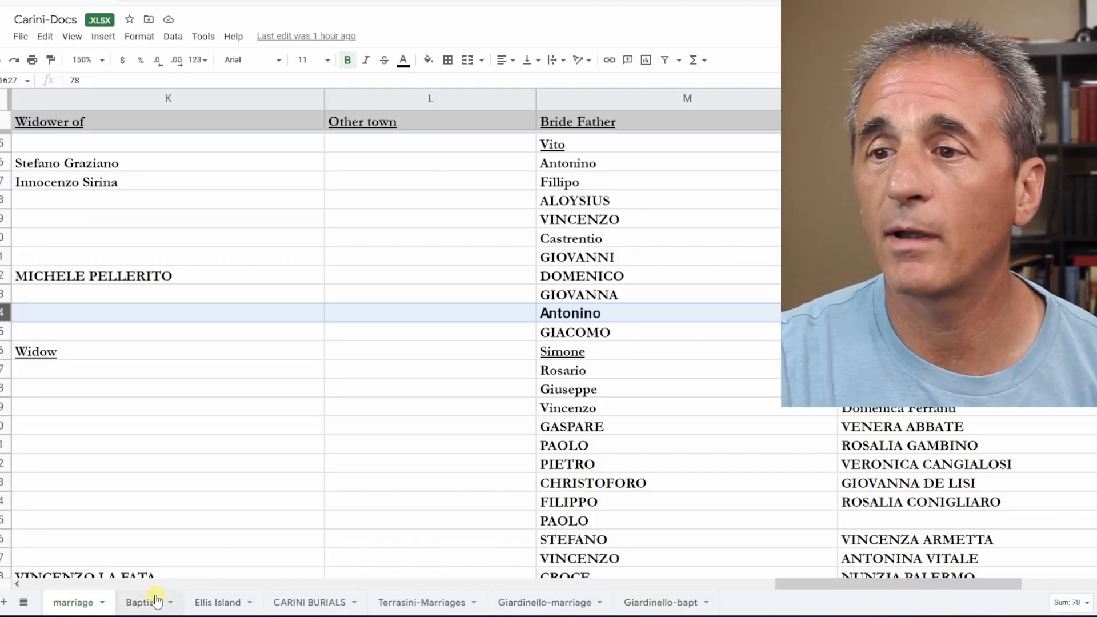
{"action": "left_click", "coordinate": [140, 602]}
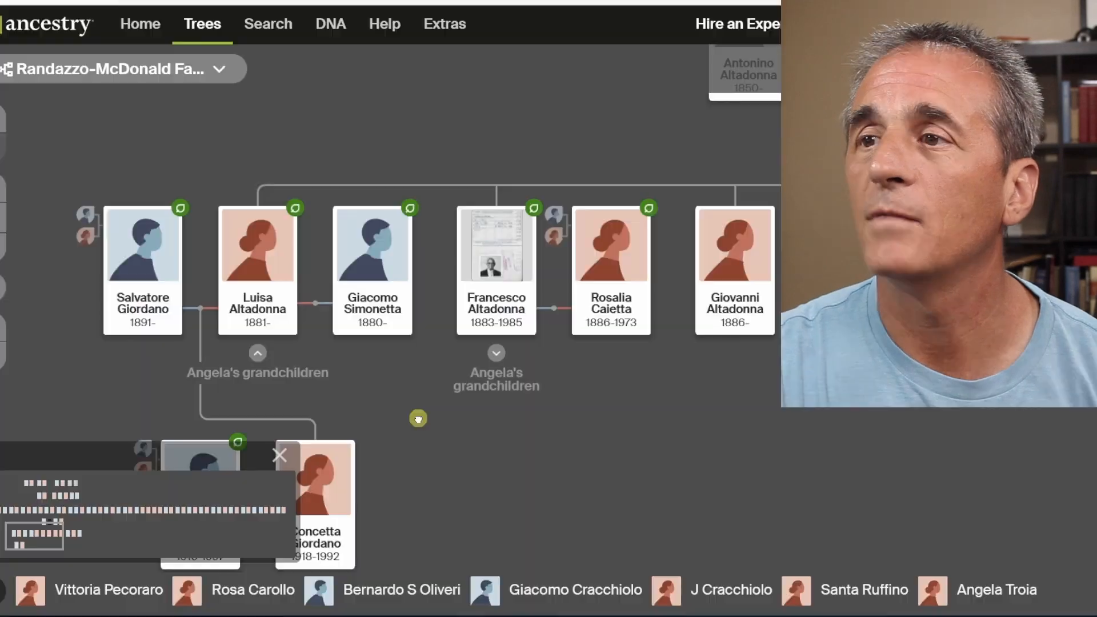
Go back to the family tree, reopen the same husband's hints and compare the Find a Grave and 1920 census entries
{"action": "left_click_drag", "start_coordinate": [404, 384], "coordinate": [386, 345]}
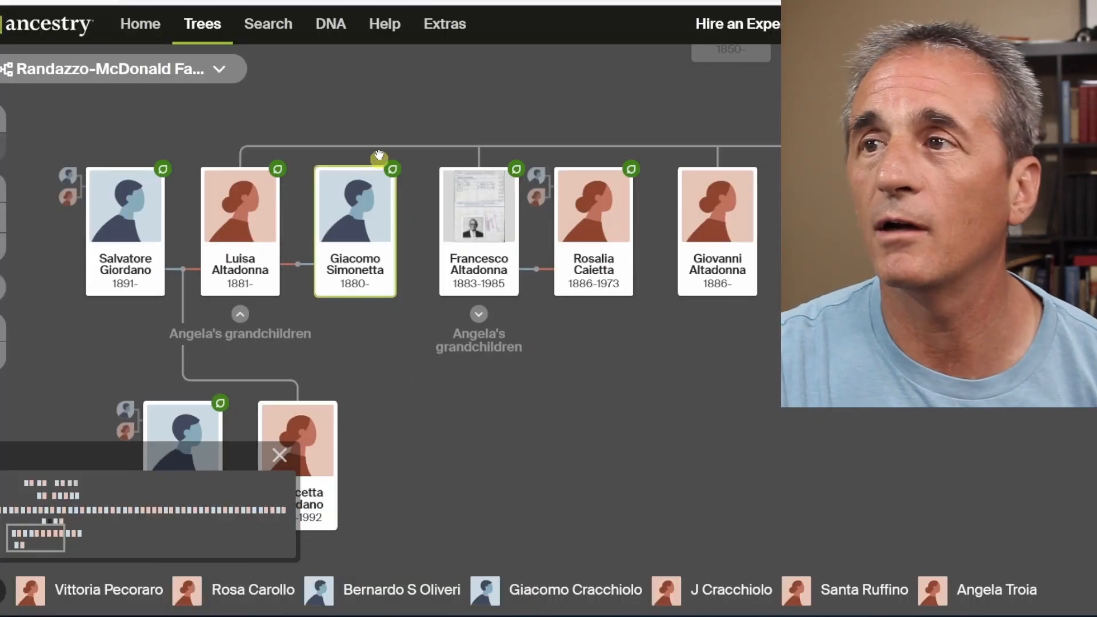
{"action": "left_click", "coordinate": [374, 203]}
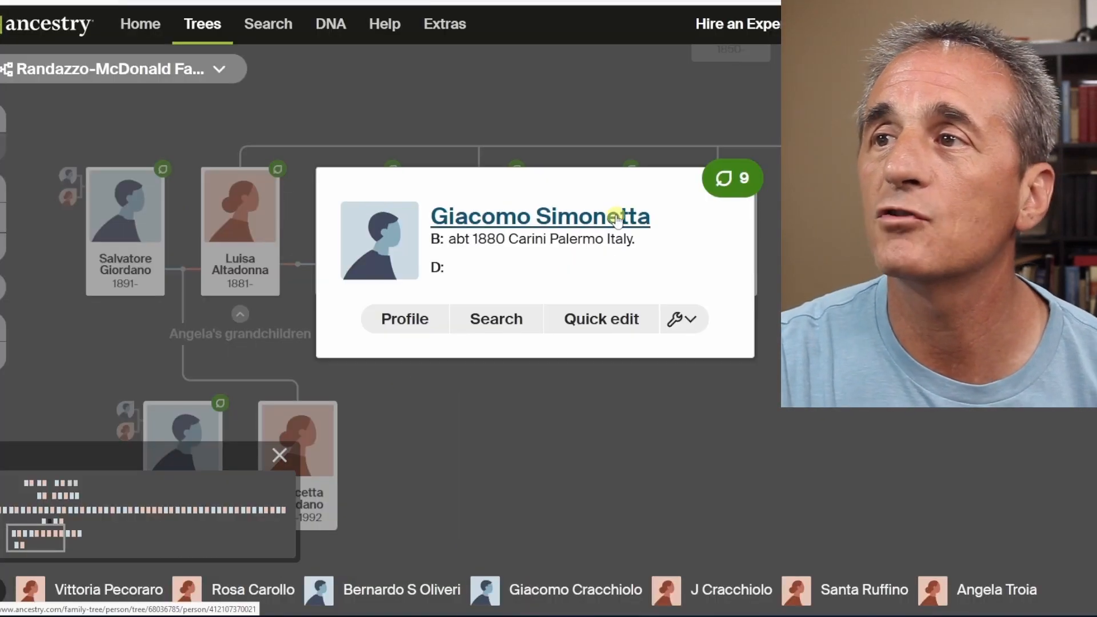
{"action": "left_click", "coordinate": [722, 181]}
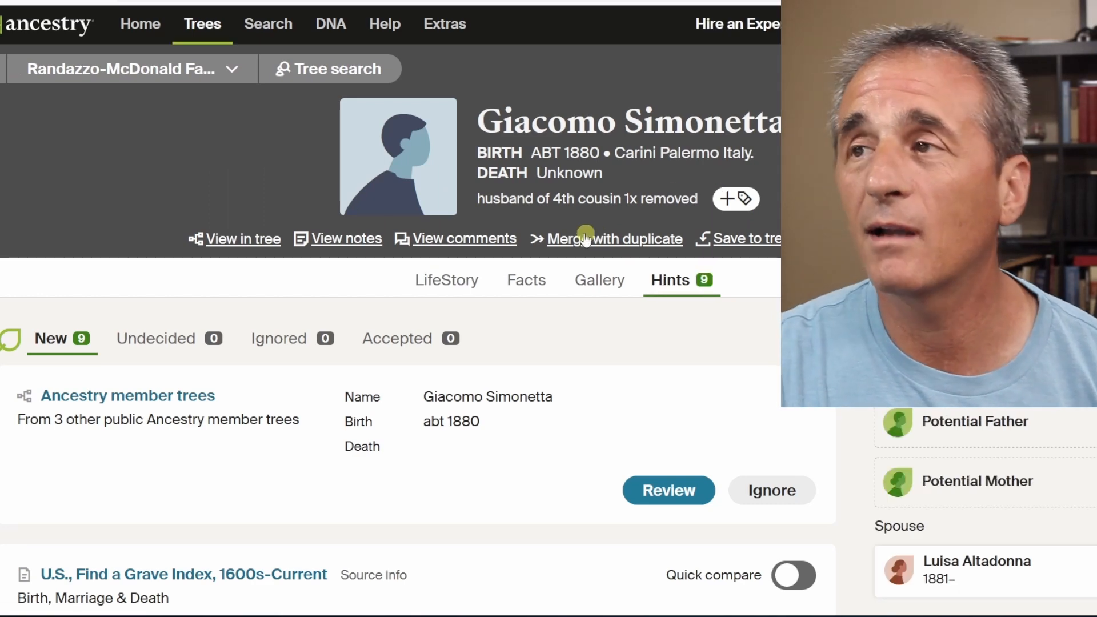
{"action": "scroll", "coordinate": [549, 243], "scroll_direction": "down", "scroll_amount": 7}
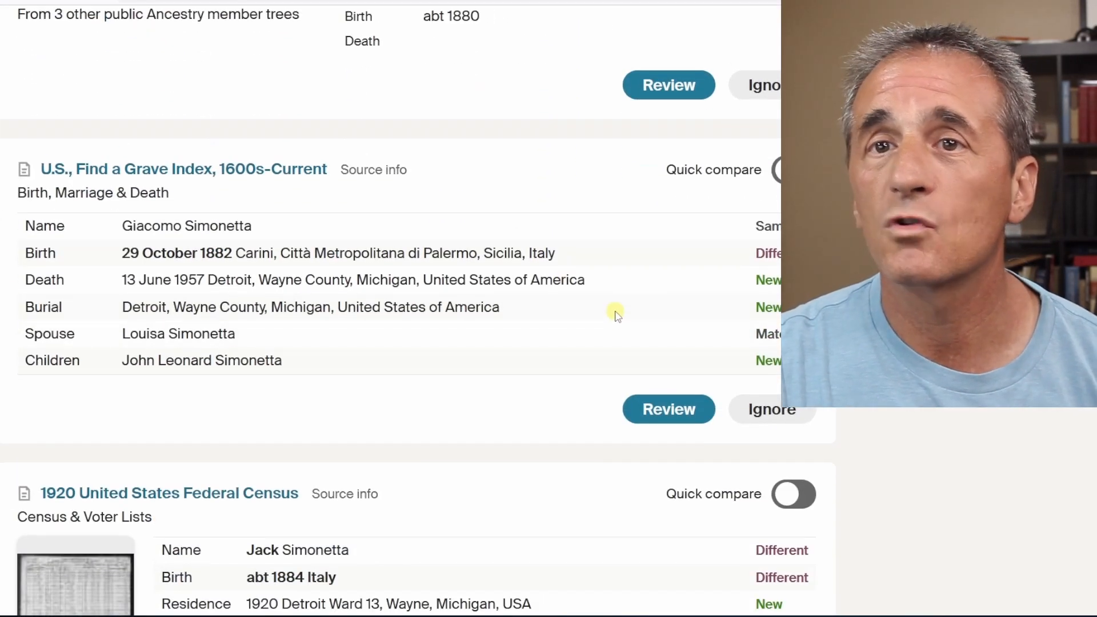
{"action": "scroll", "coordinate": [588, 407], "scroll_direction": "down", "scroll_amount": 4}
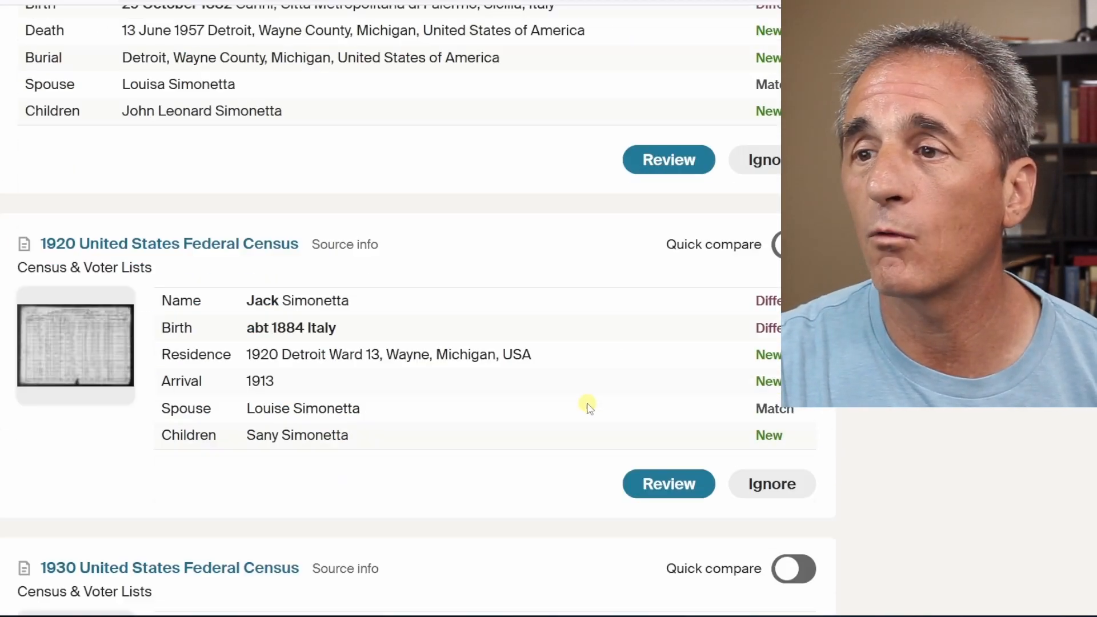
Save the 1920 United States Federal Census hint to the husband's profile, including the 1913 arrival and the 1920 Detroit Ward 13 residence
{"action": "left_click", "coordinate": [656, 430]}
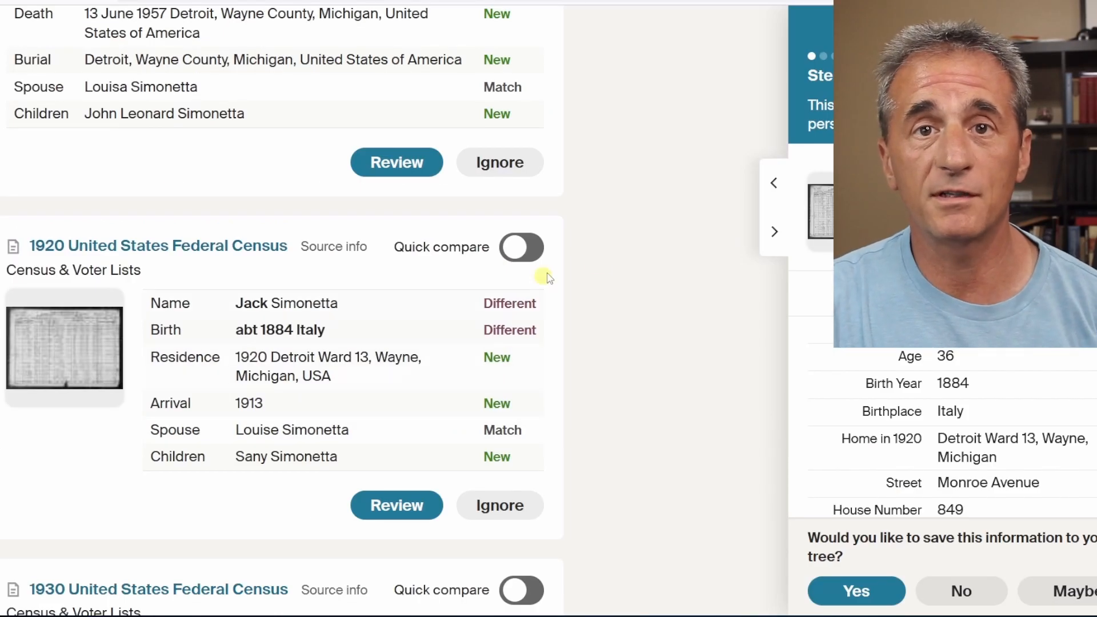
{"action": "left_click", "coordinate": [842, 591]}
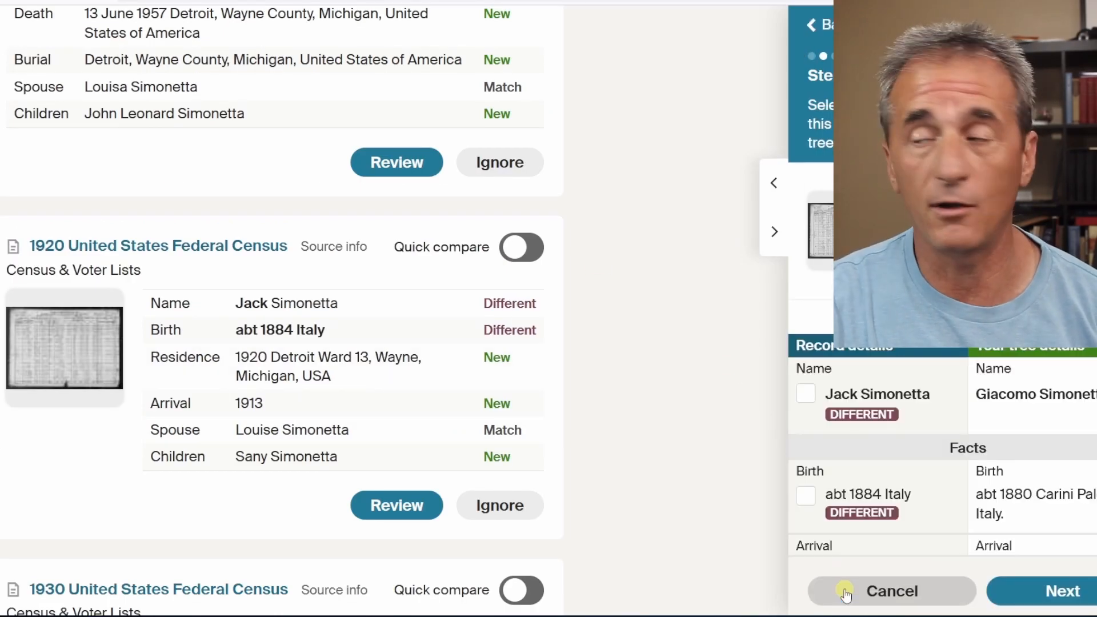
{"action": "scroll", "coordinate": [971, 515], "scroll_direction": "down", "scroll_amount": 4}
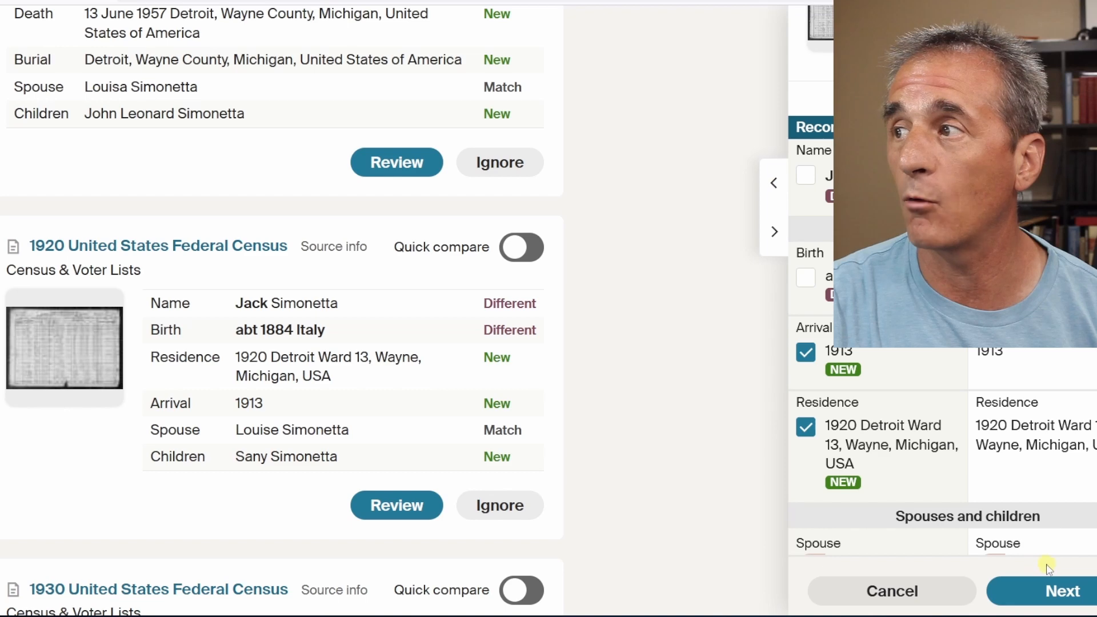
{"action": "left_click", "coordinate": [1059, 590]}
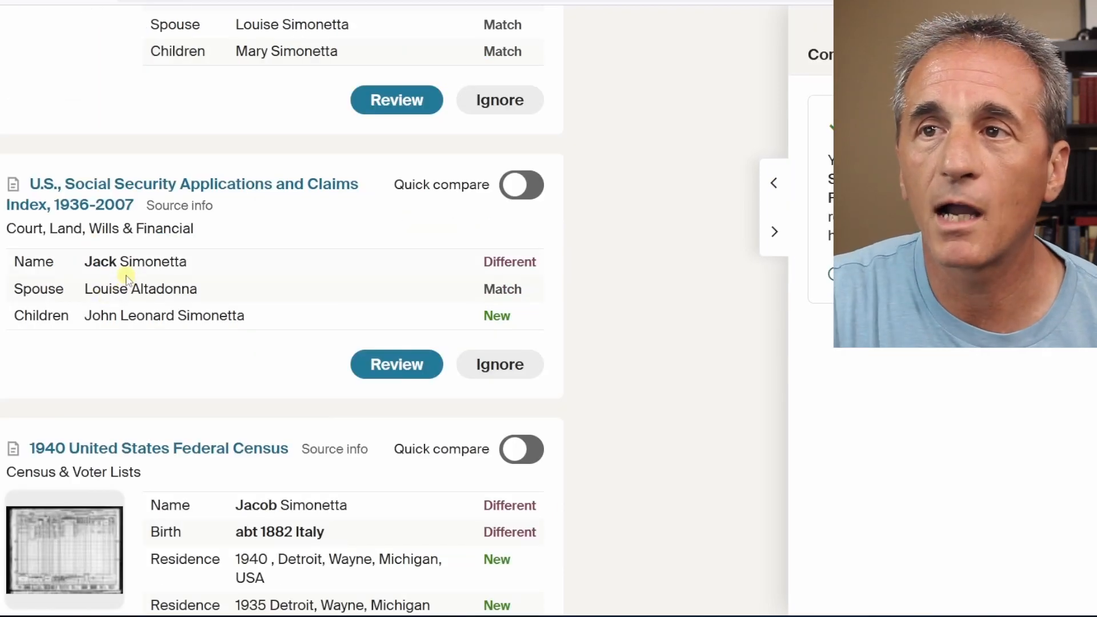
Review the U.S., Social Security Applications and Claims Index, 1936-2007 hint and agree to save its information to the tree
{"action": "left_click", "coordinate": [389, 364]}
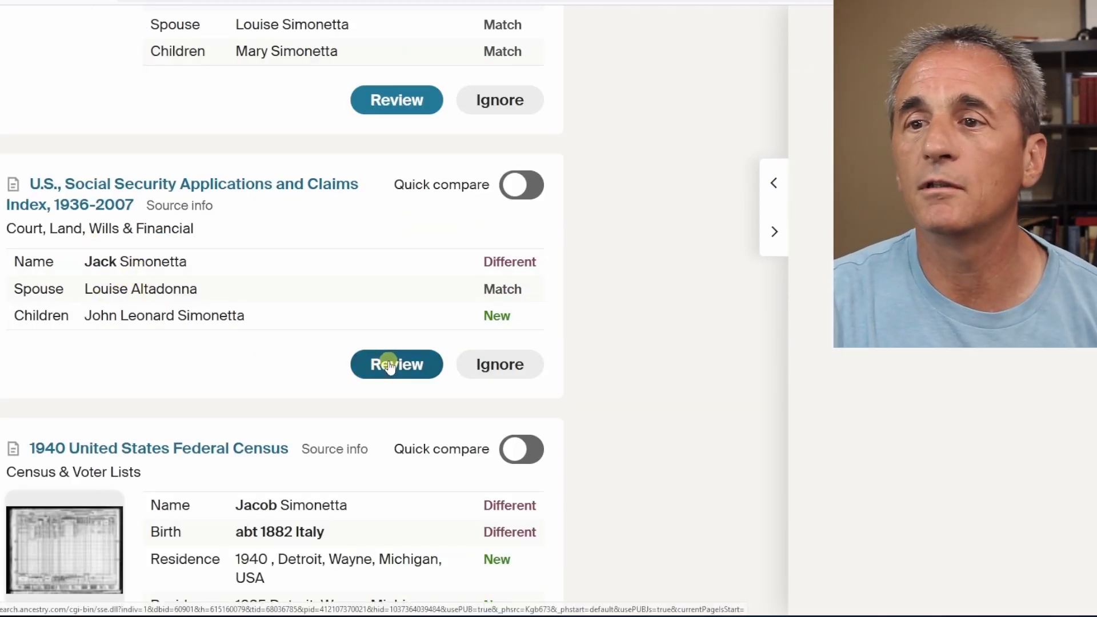
{"action": "scroll", "coordinate": [840, 458], "scroll_direction": "down", "scroll_amount": 3}
{"action": "left_click", "coordinate": [862, 587]}
Review the Michigan, U.S., Death Records, 1867-1952 hint and examine the daughter's name, birth date and age on the certificate image
{"action": "left_click", "coordinate": [380, 299]}
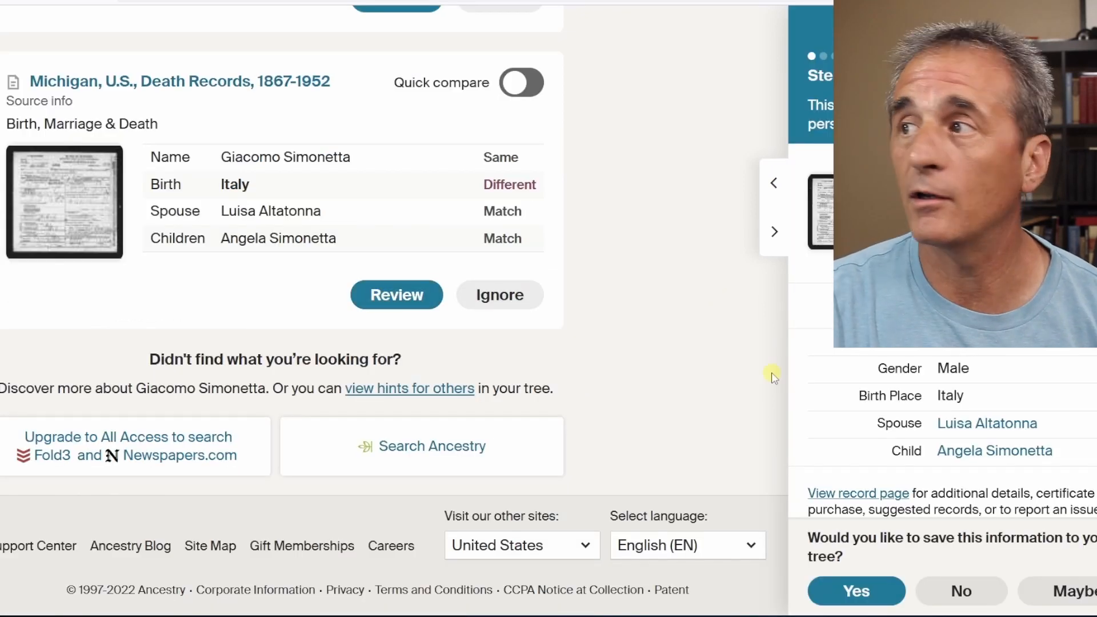
{"action": "left_click", "coordinate": [830, 240]}
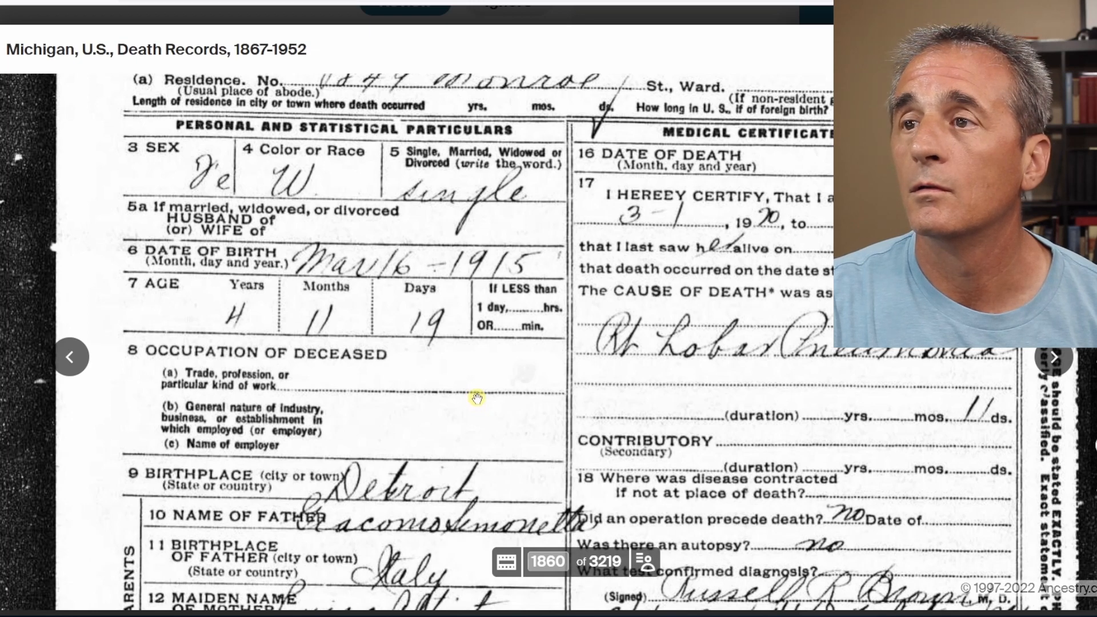
{"action": "scroll", "coordinate": [473, 425], "scroll_direction": "up", "scroll_amount": 3}
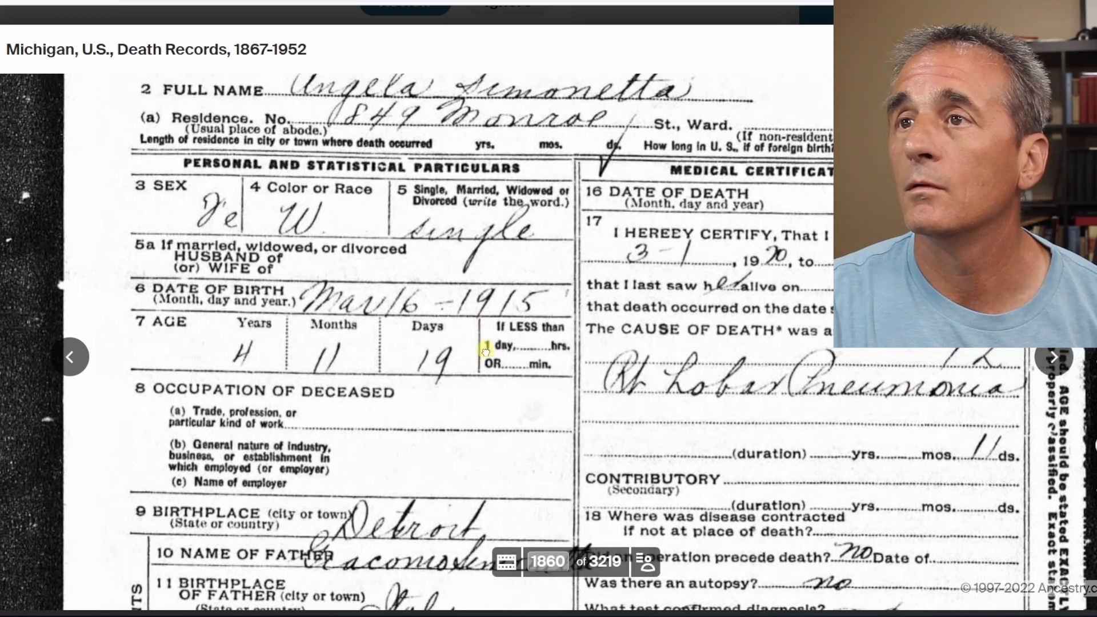
{"action": "scroll", "coordinate": [473, 425], "scroll_direction": "up", "scroll_amount": 1}
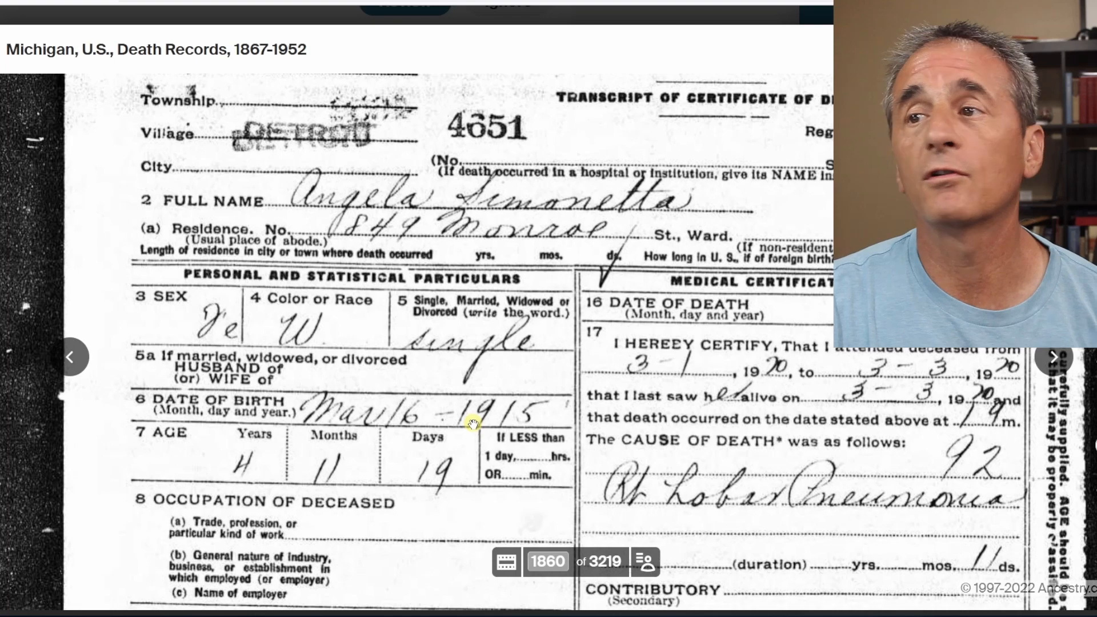